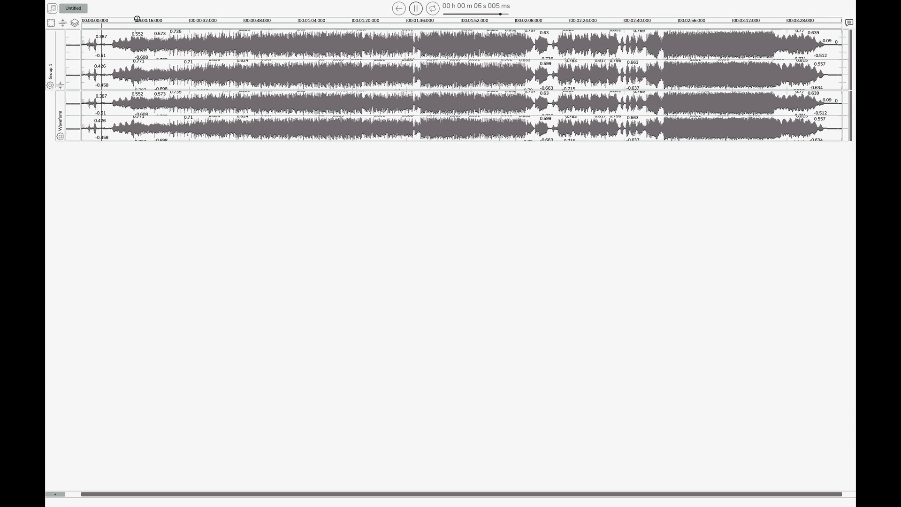
- Define a playback loop from about 14 s to 47 s on the timeline and turn on looped playback
scroll(137, 19, up, 10)
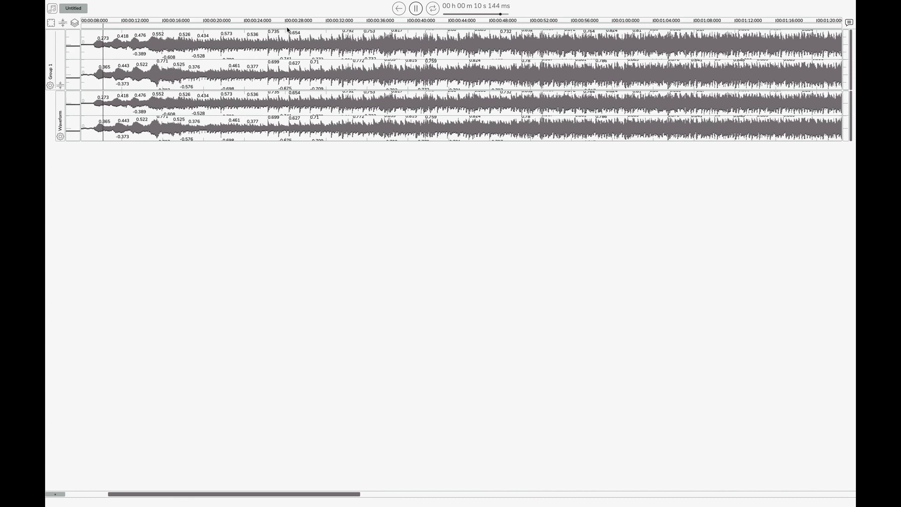
drag(232, 27, 483, 27)
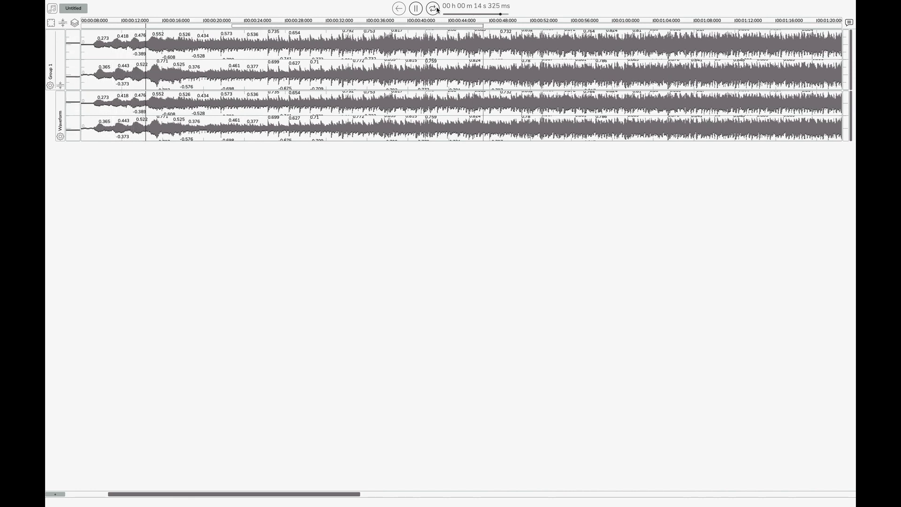
click(435, 9)
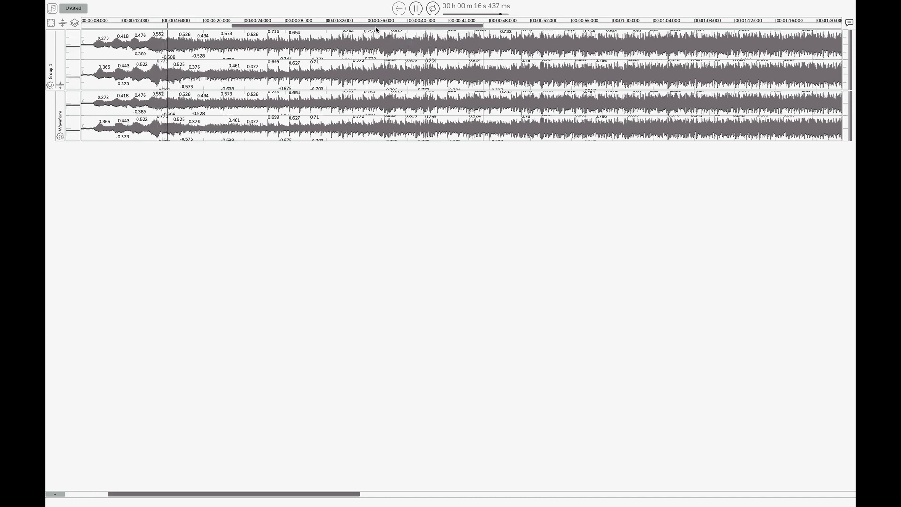
drag(231, 26, 139, 28)
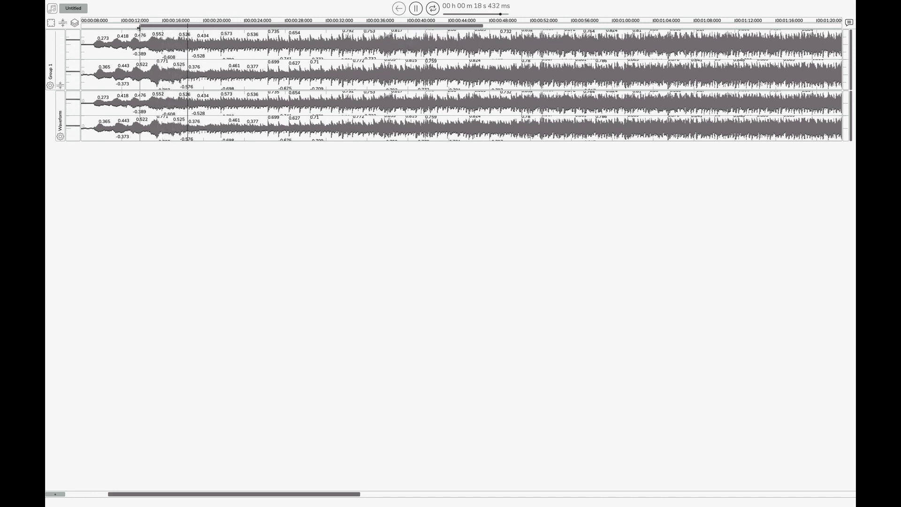
click(459, 13)
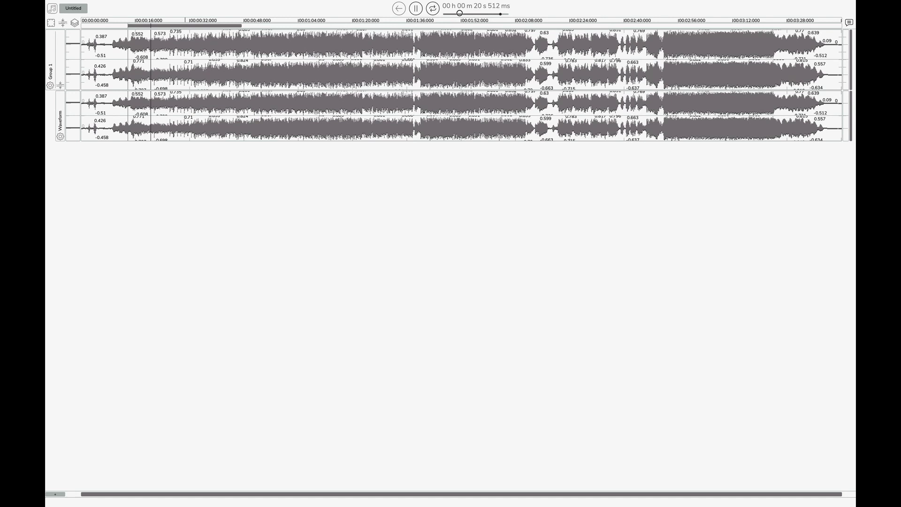
- Set the Waveform track's foreground color to blue with red 0, green 30 and blue 255
click(60, 137)
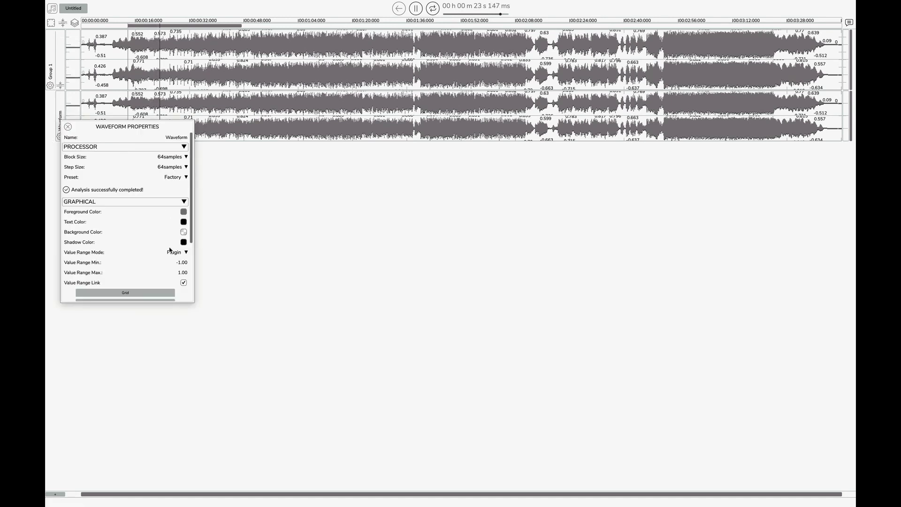
click(183, 212)
mouse_move(221, 234)
mouse_down()
mouse_move(205, 234)
mouse_move(272, 237)
mouse_up()
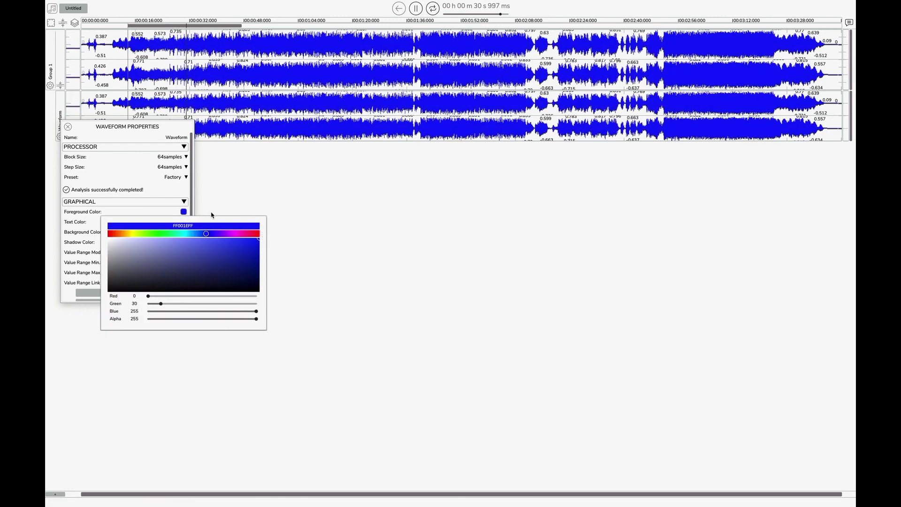
click(173, 212)
- Make the Waveform track's text color fully transparent with an alpha of 0 and close its properties
click(183, 222)
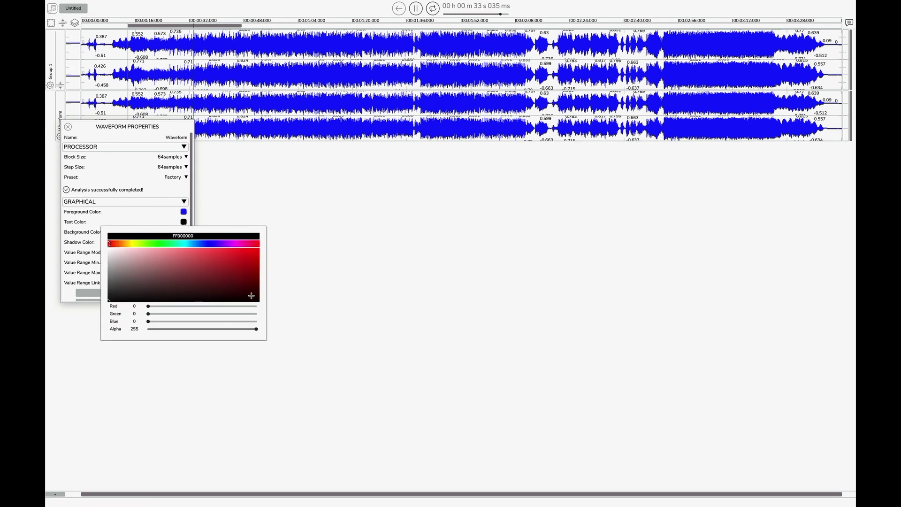
drag(184, 330, 134, 329)
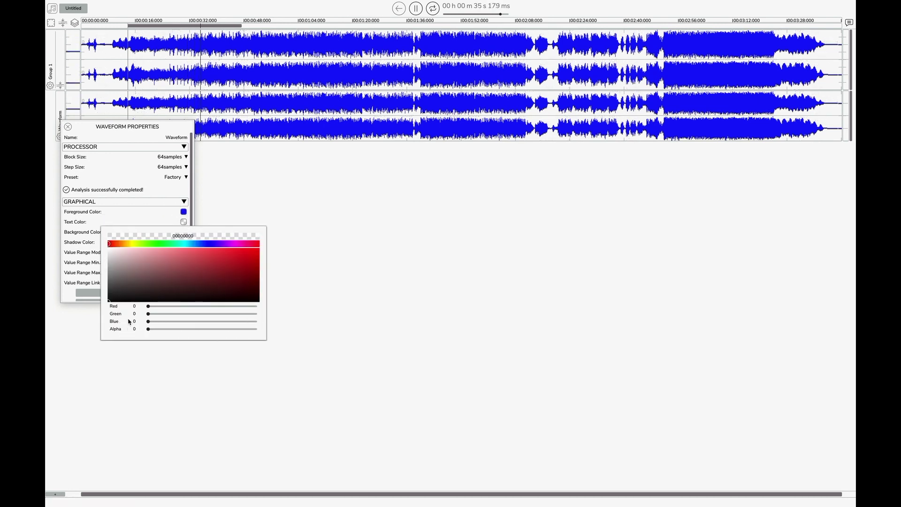
click(159, 191)
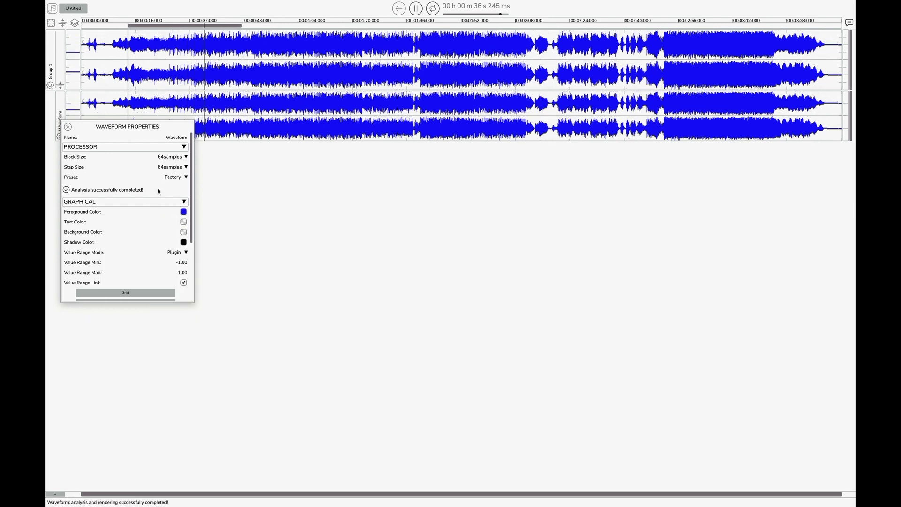
click(68, 127)
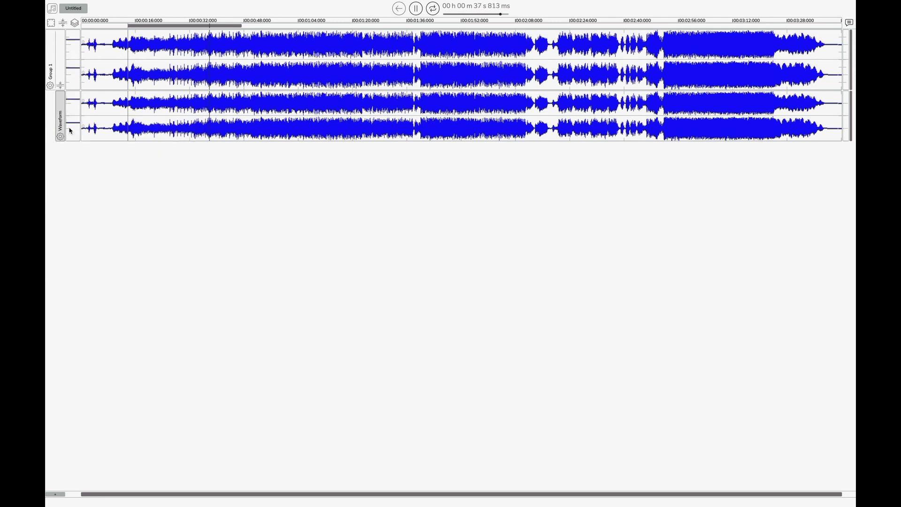
- Collapse Group 1 to hide its separate Waveform track and enlarge the group's height to over double
click(61, 86)
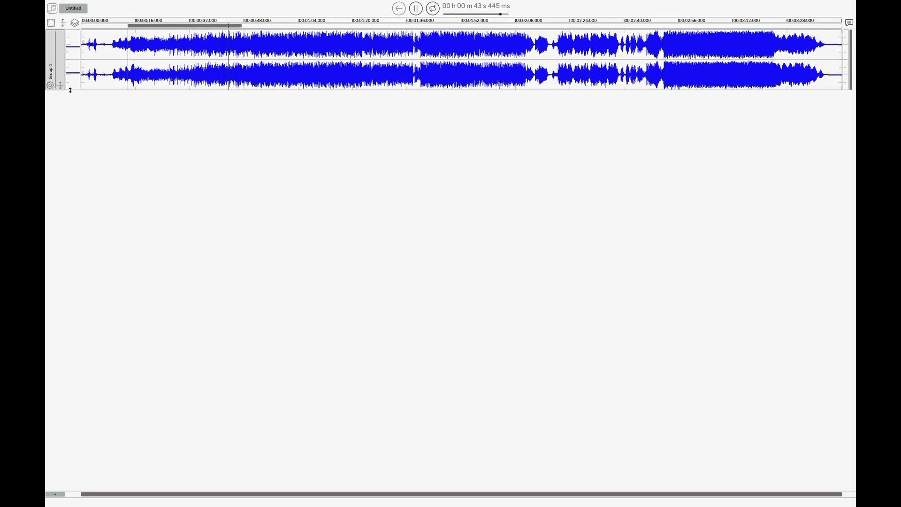
drag(68, 89, 69, 189)
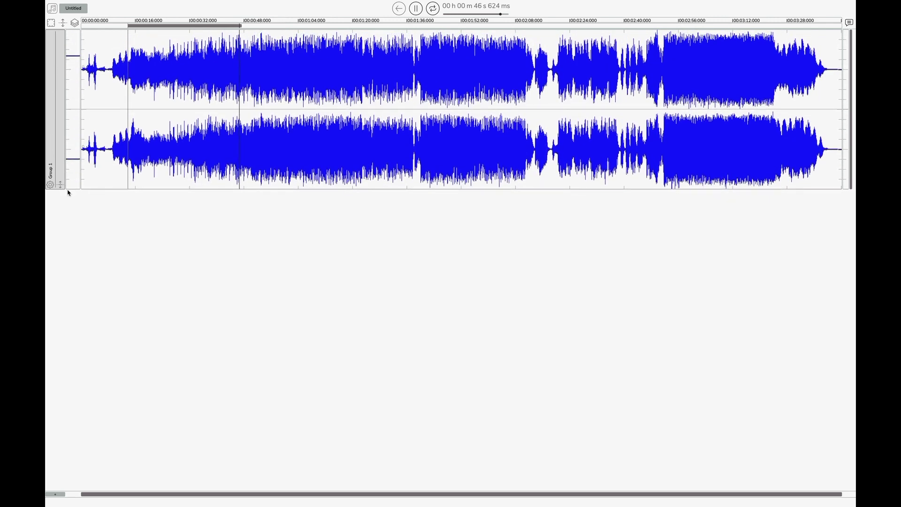
- Turn off looped playback and add a new group below Group 1
click(432, 8)
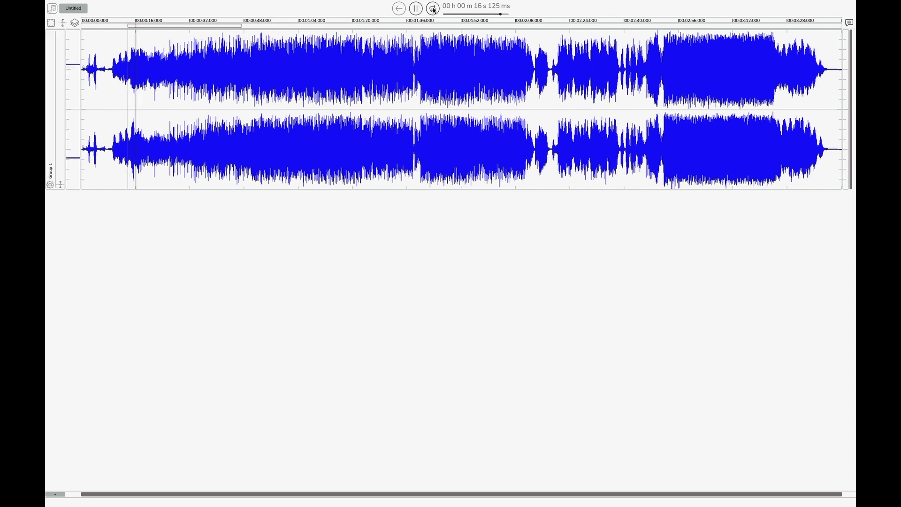
click(57, 494)
click(81, 475)
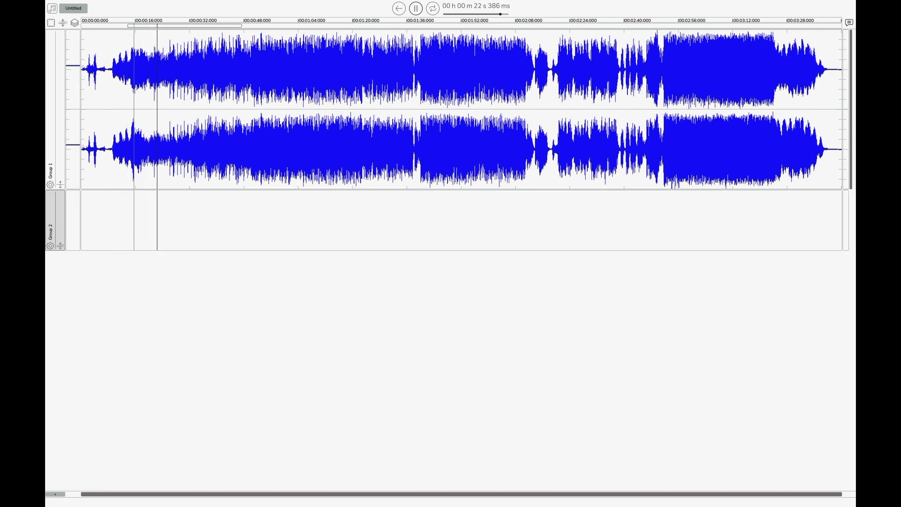
- Add a Fast Fourier Transform spectrogram track to Group 2, filtering the plugin list by "irca"
click(63, 494)
click(83, 467)
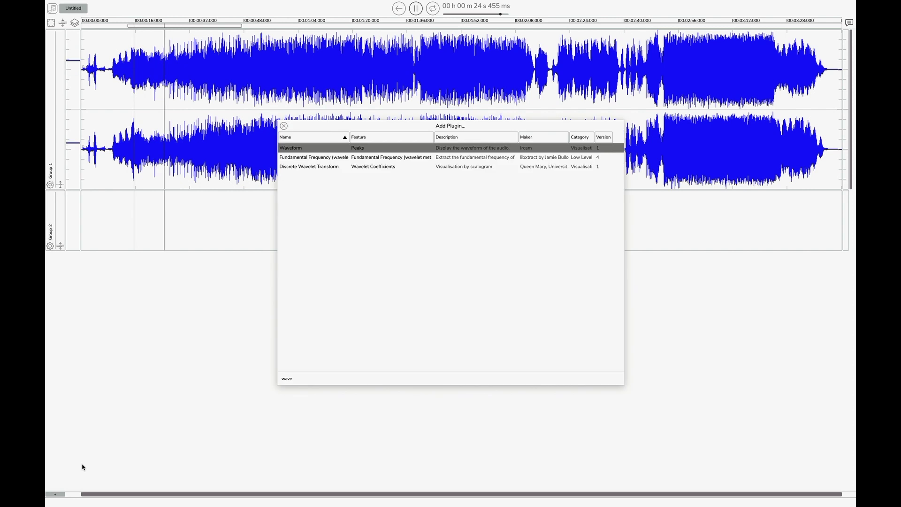
drag(306, 382, 257, 380)
key(BackSpace)
text(irca)
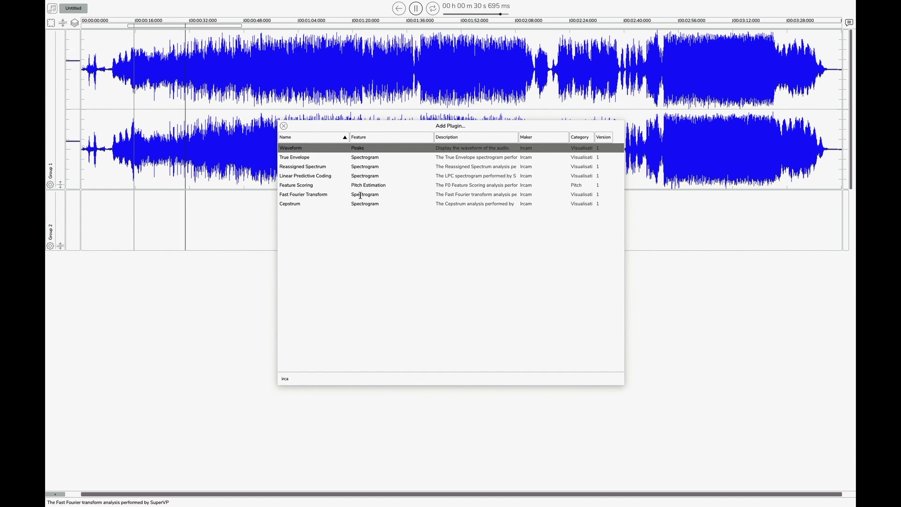
click(318, 197)
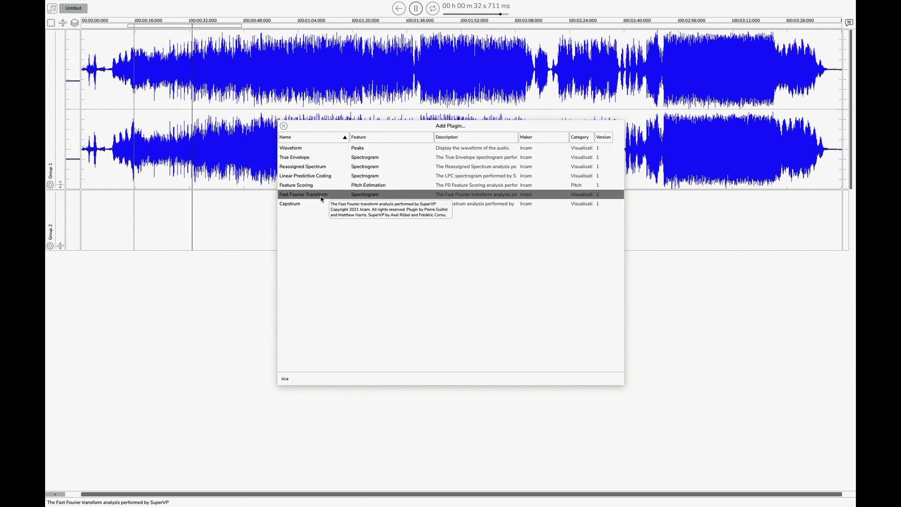
double_click(318, 197)
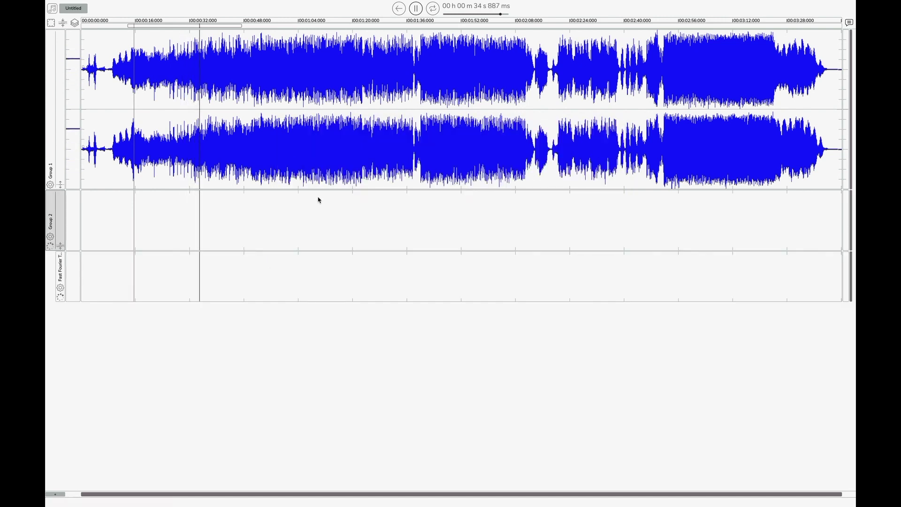
- Set the Fast Fourier Transform track's window type to Blackman and its step size to 512 samples
click(60, 288)
drag(113, 281, 164, 256)
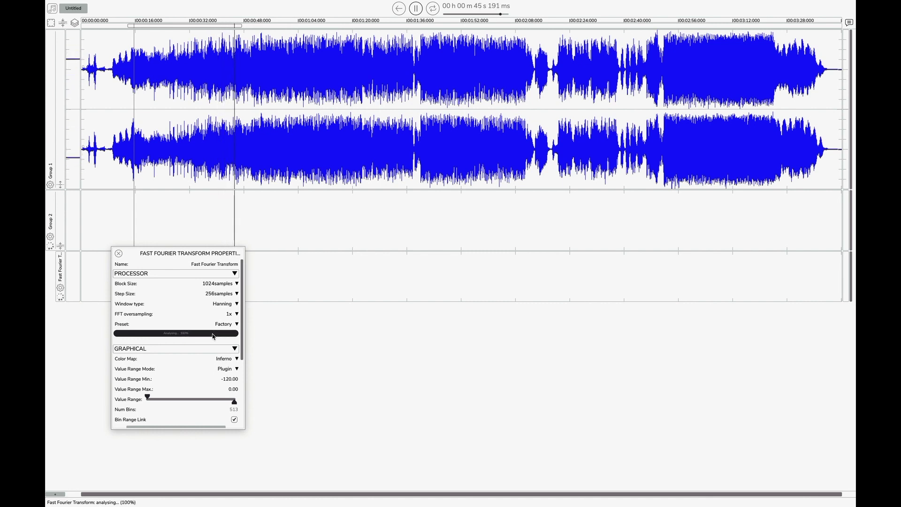
click(236, 304)
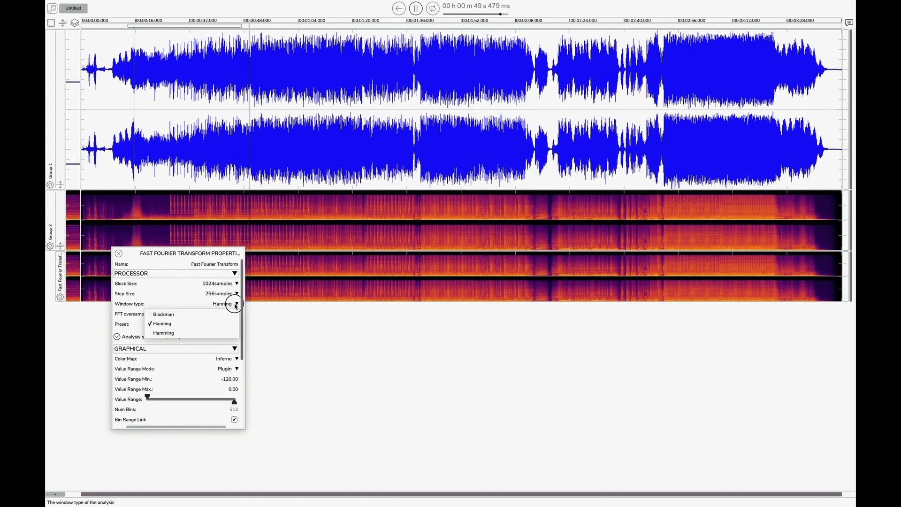
click(190, 314)
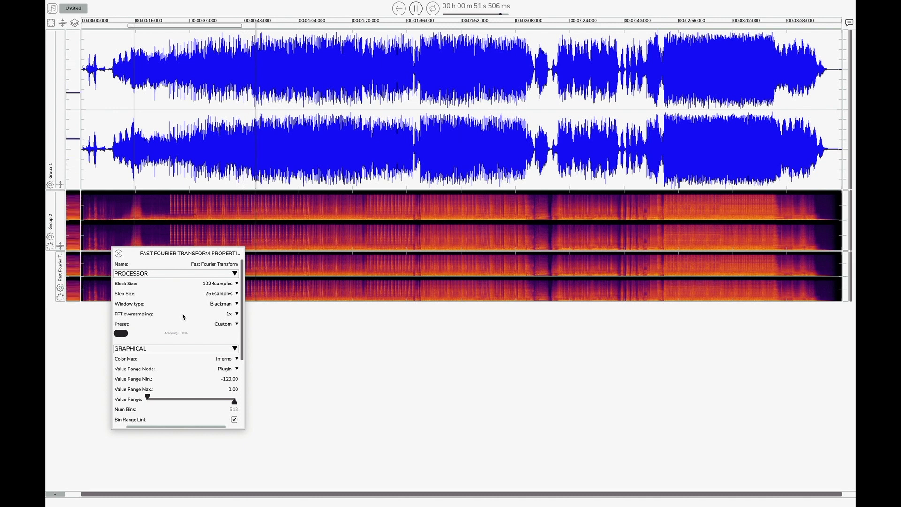
click(235, 293)
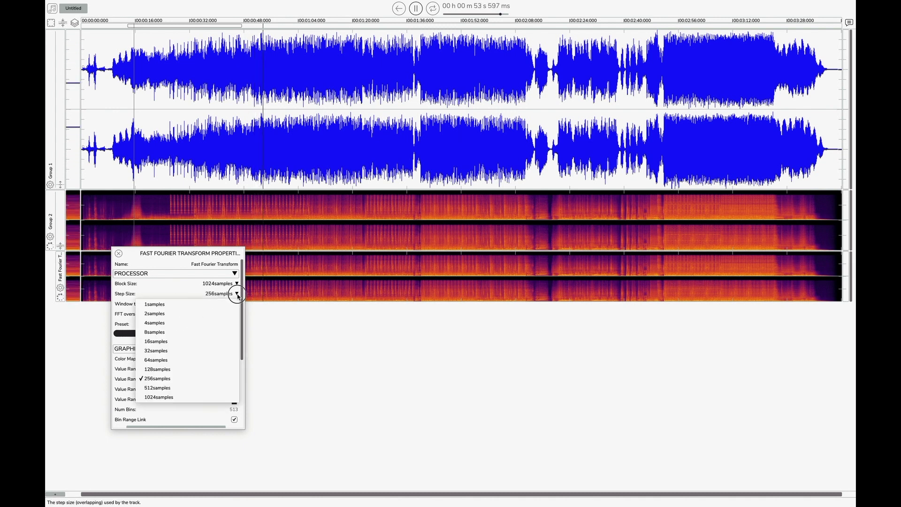
click(158, 387)
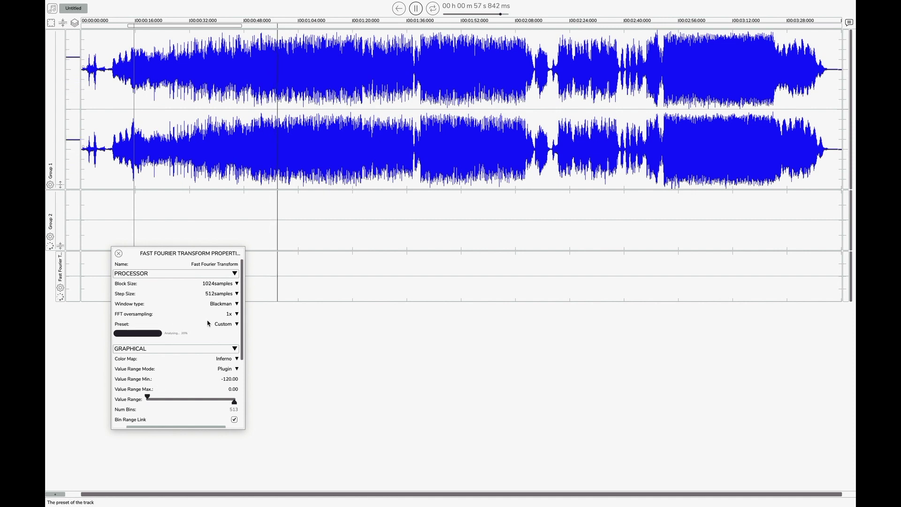
- Apply the Viridis color map to the Fast Fourier Transform track, narrow its value range from both ends, and close its properties
click(236, 360)
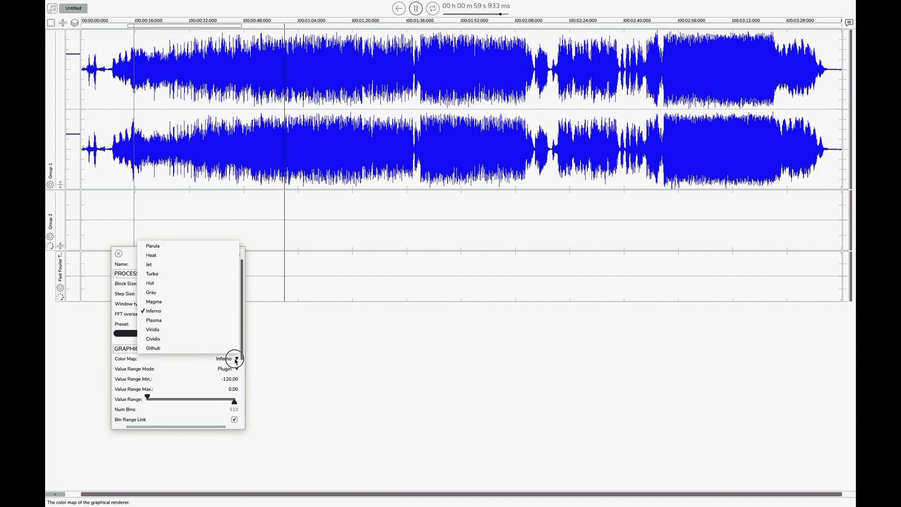
click(158, 331)
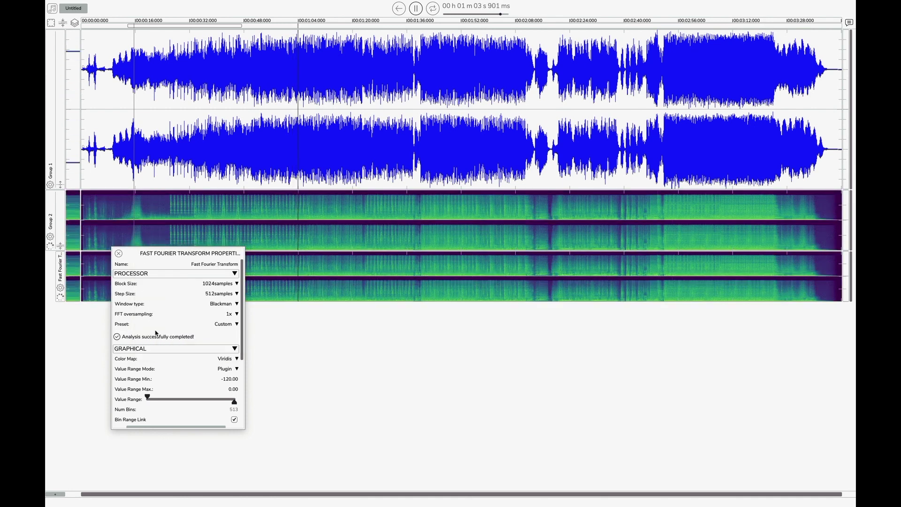
drag(234, 402, 168, 396)
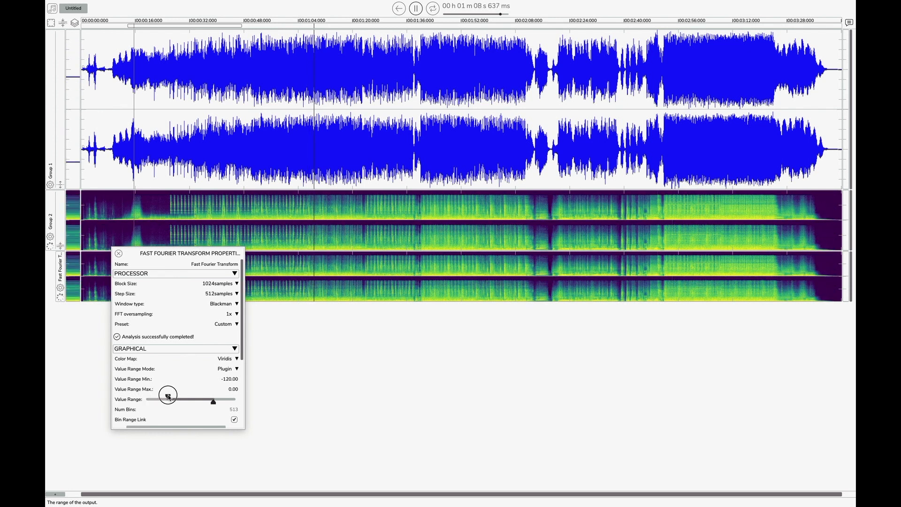
click(119, 254)
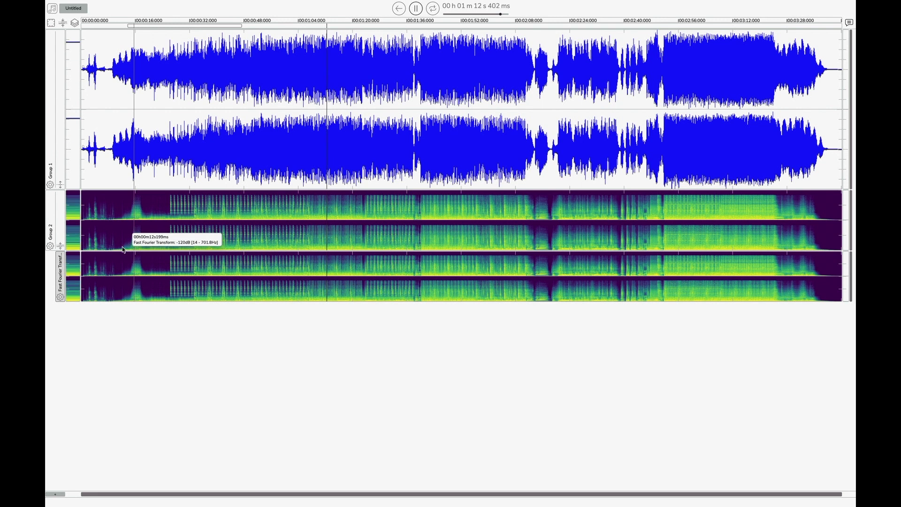
- Add the Spectral Centroid plugin's Linear Frequency Centroid track to Group 2, filtering by "centro", and move it above the Fast Fourier Transform track
click(59, 495)
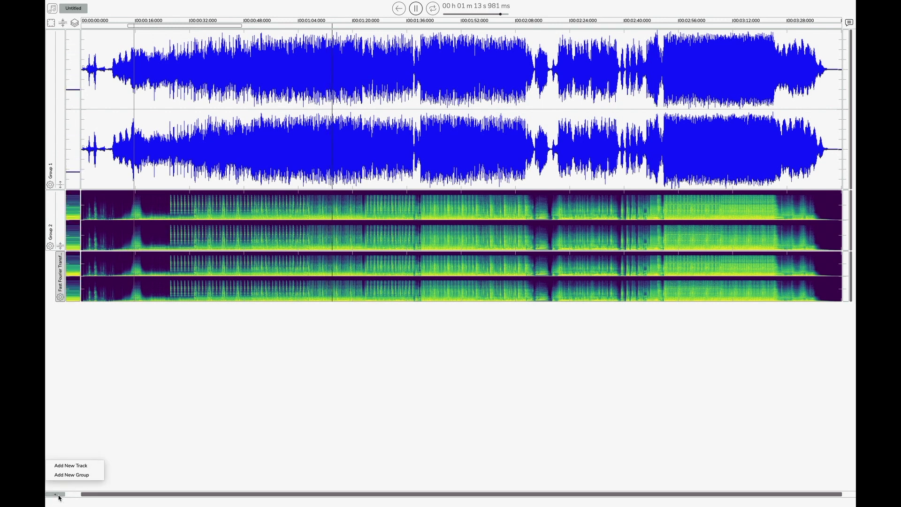
click(83, 466)
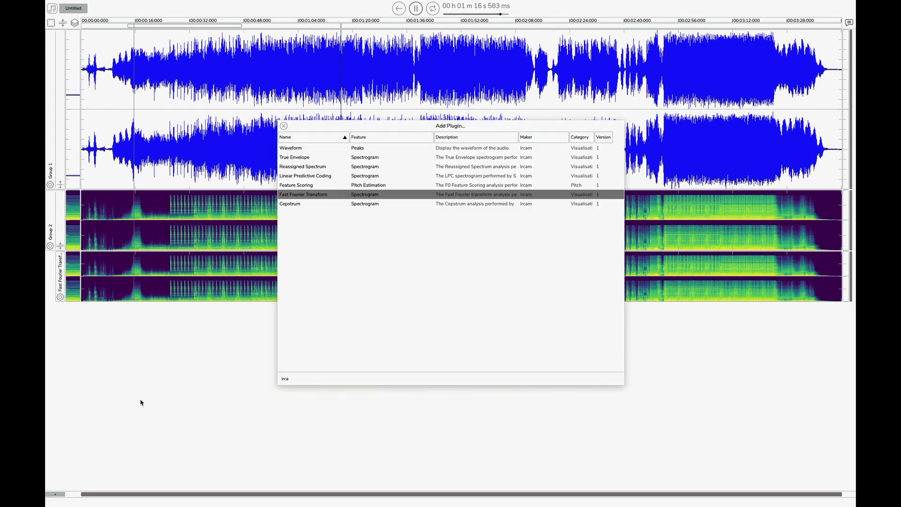
text(centro)
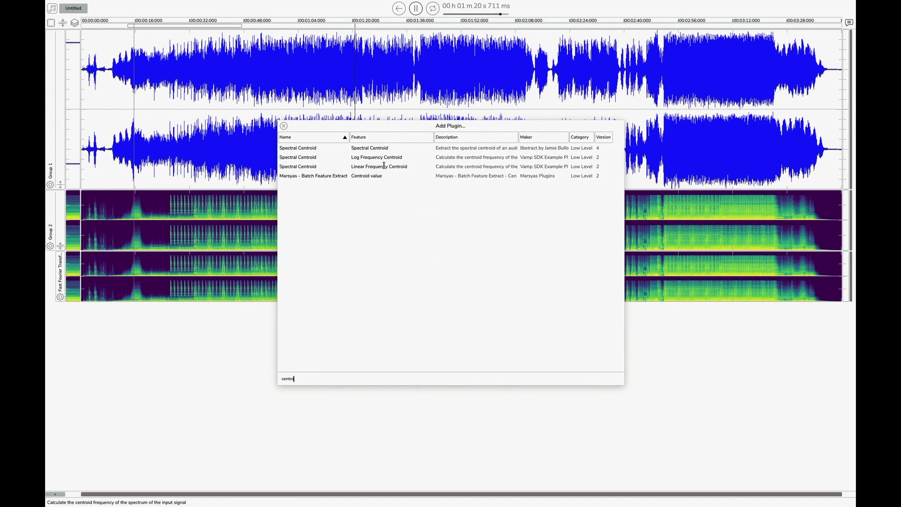
click(381, 167)
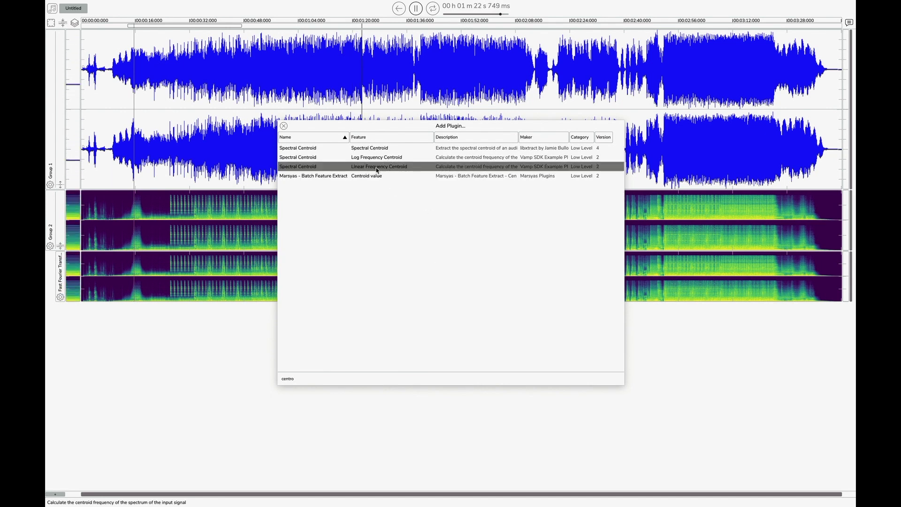
double_click(381, 167)
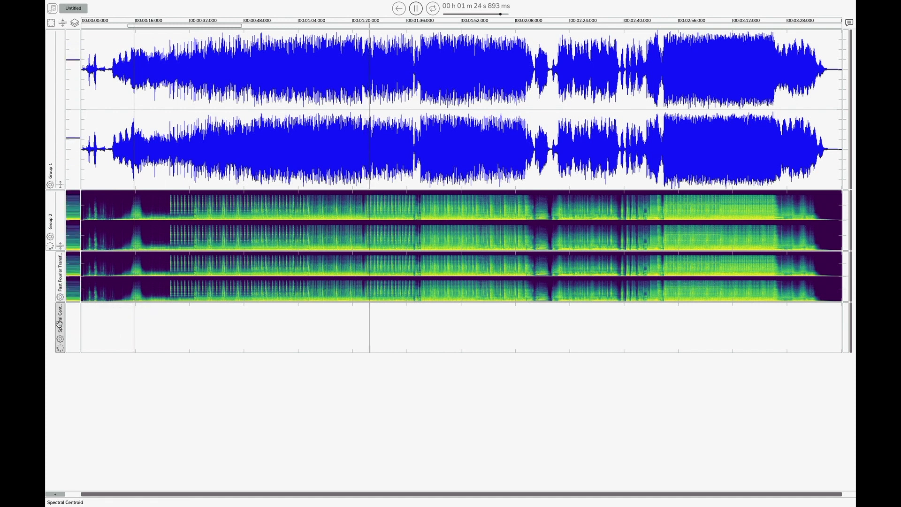
drag(61, 339, 56, 270)
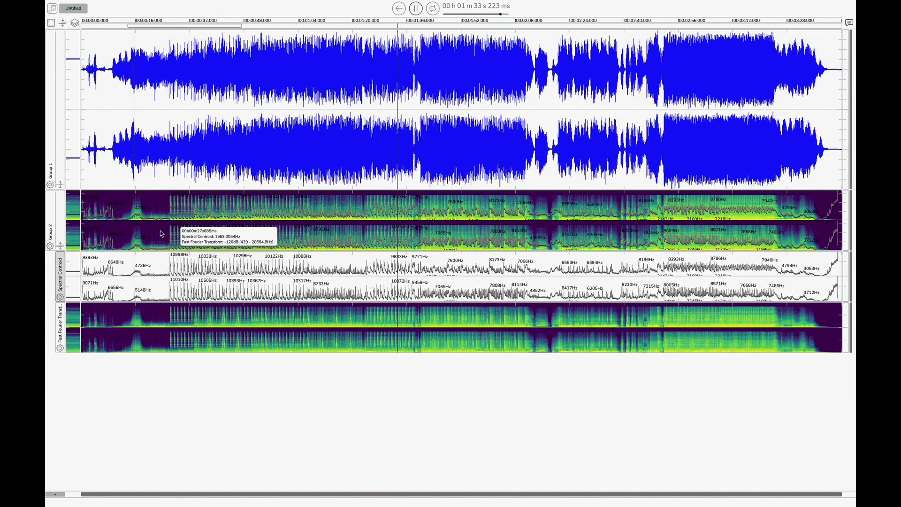
- Set the Spectral Centroid track's foreground color to magenta (red 255, green 0, blue 191) and copy it to the text color
click(60, 298)
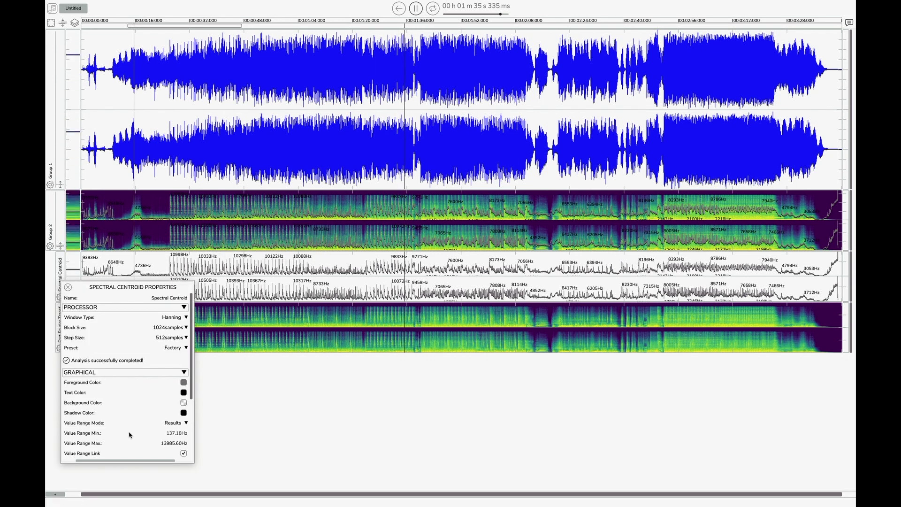
click(183, 382)
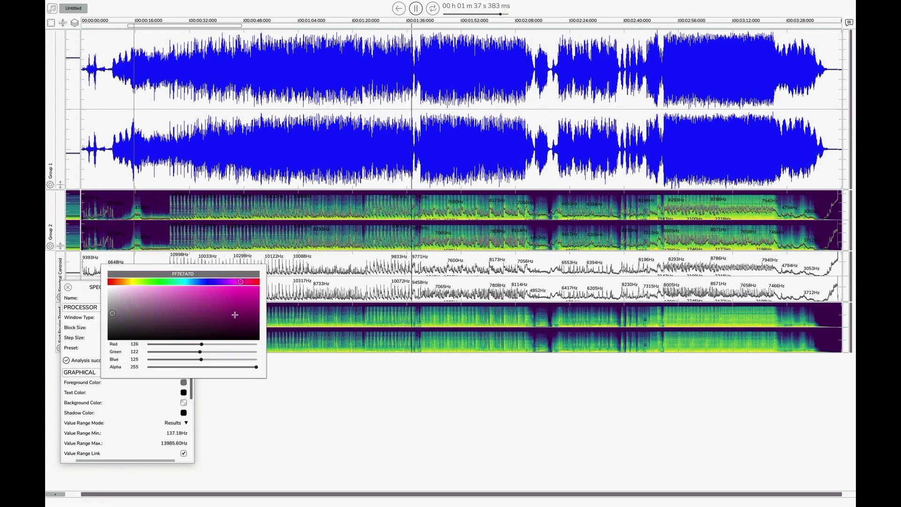
drag(241, 291, 276, 285)
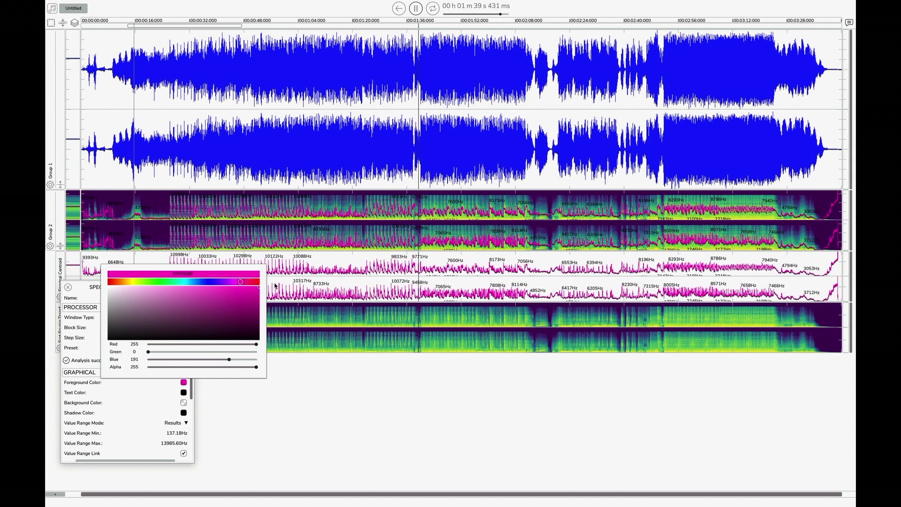
click(90, 311)
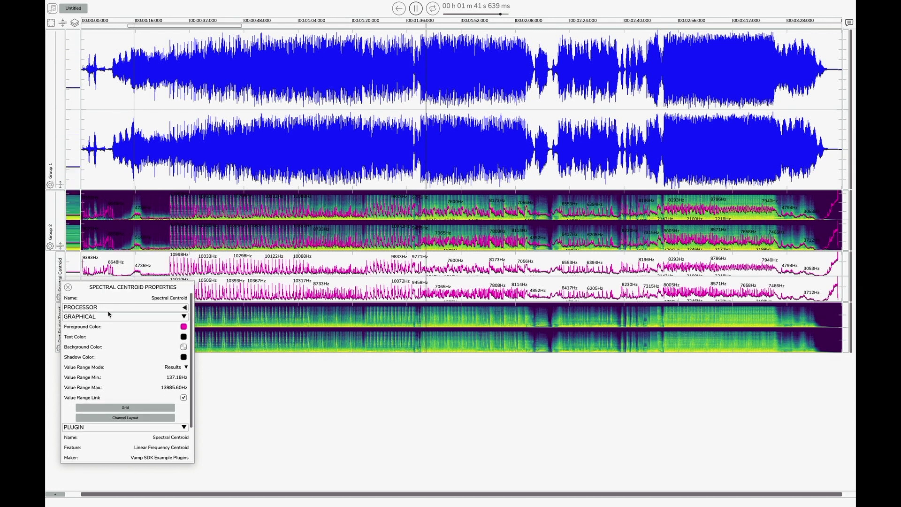
drag(184, 341, 183, 337)
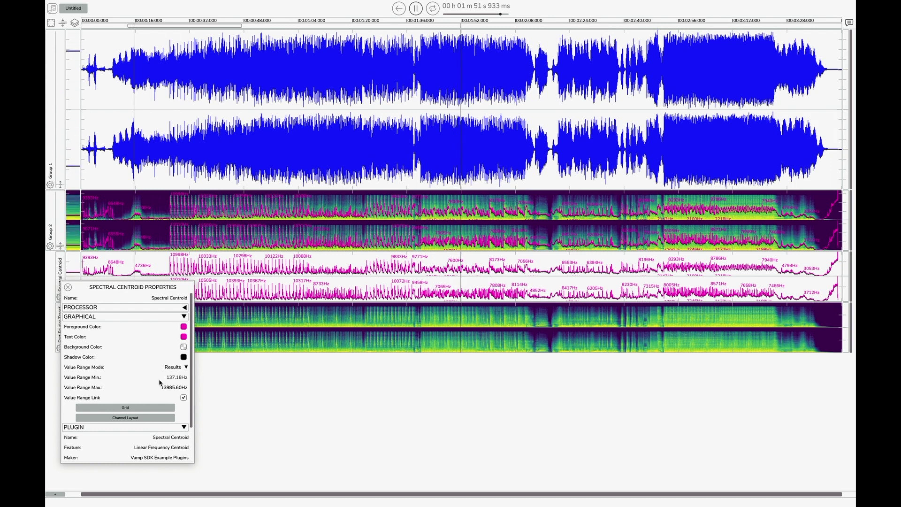
- Set the Spectral Centroid track's value range from 0 to 24000 Hz and close its properties
click(173, 378)
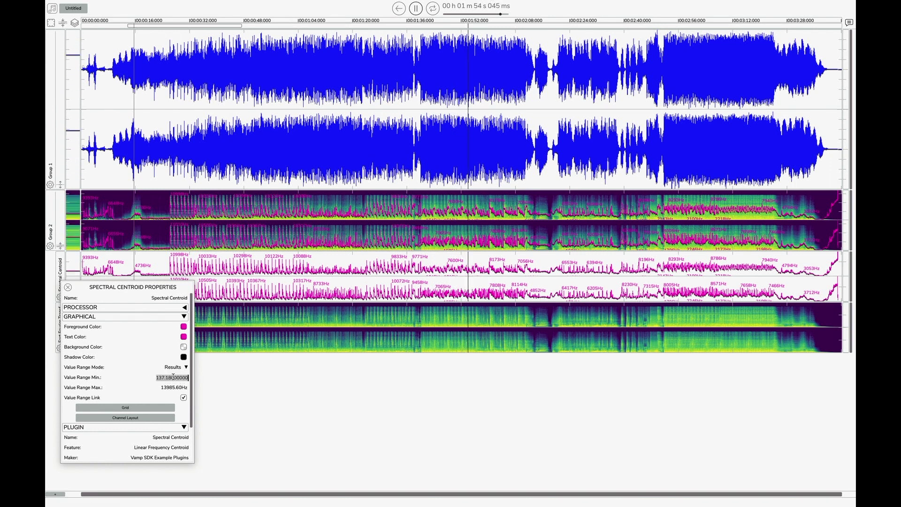
text(0)
key(Tab)
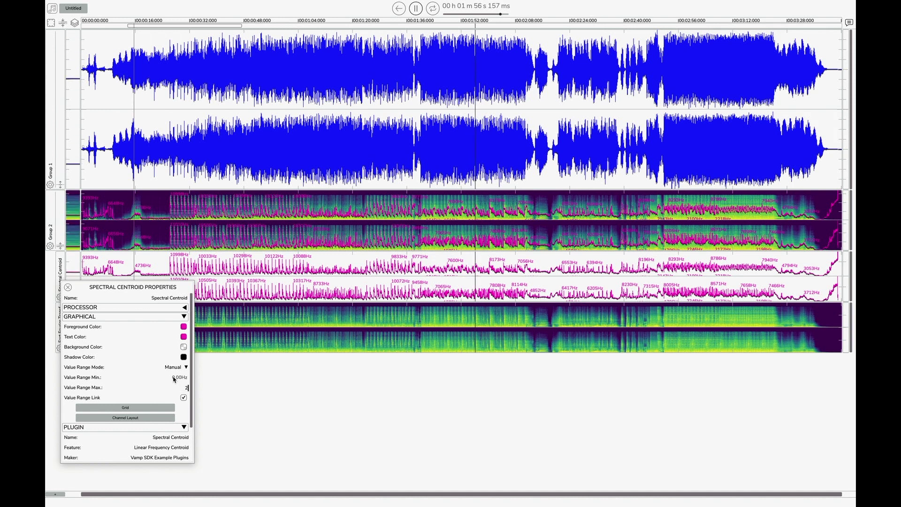
text(24000)
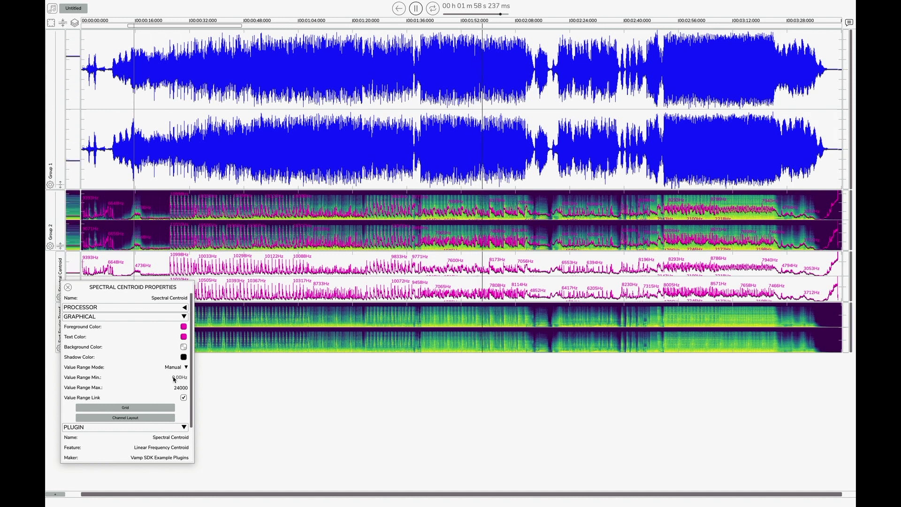
key(Return)
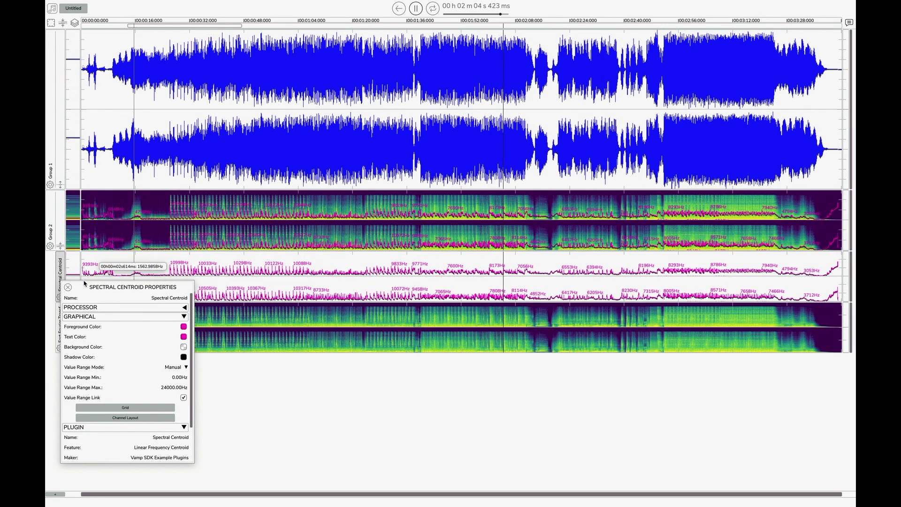
click(68, 286)
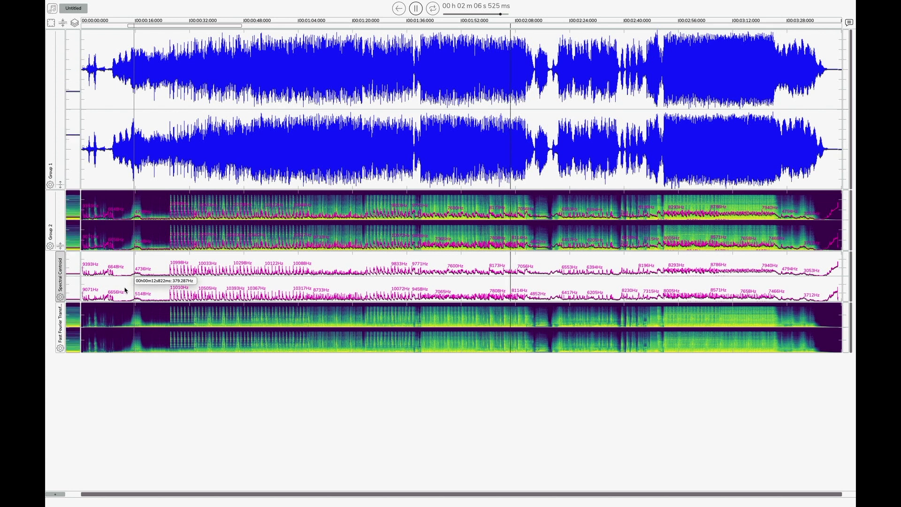
- Add Ircam's Feature Scoring pitch estimation track to Group 2, filtering the plugins by "irca", and move it above the Spectral Centroid track
click(106, 277)
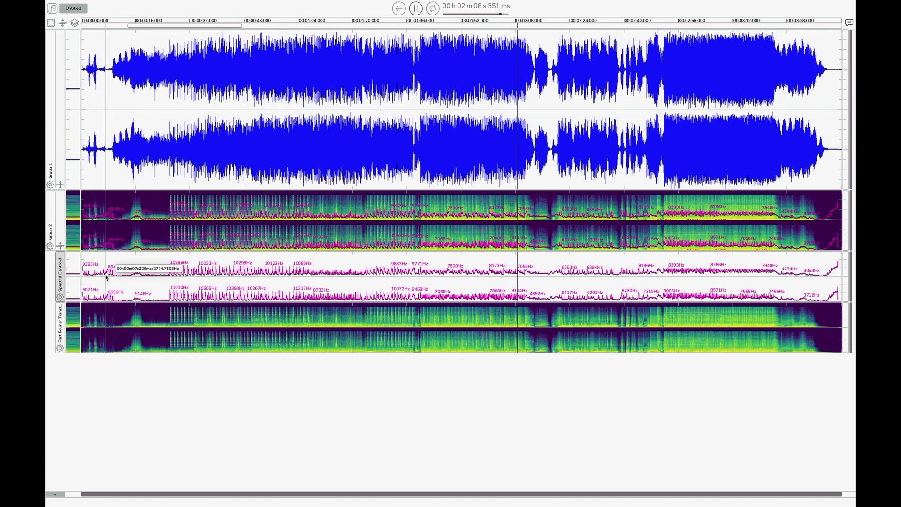
key(ctrl+t)
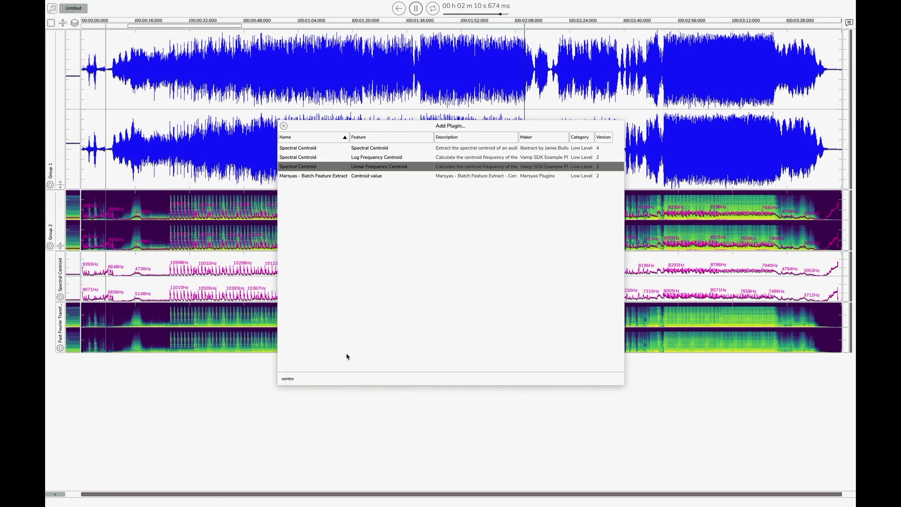
text(irca)
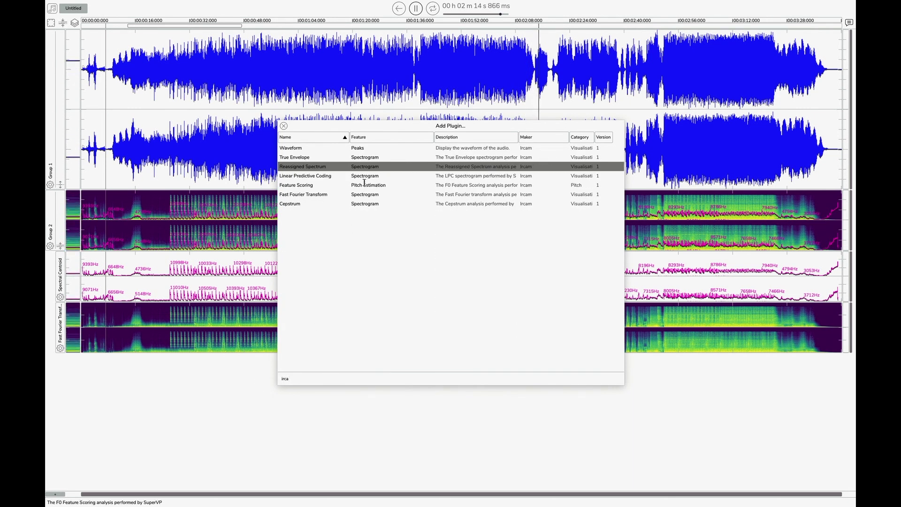
click(309, 186)
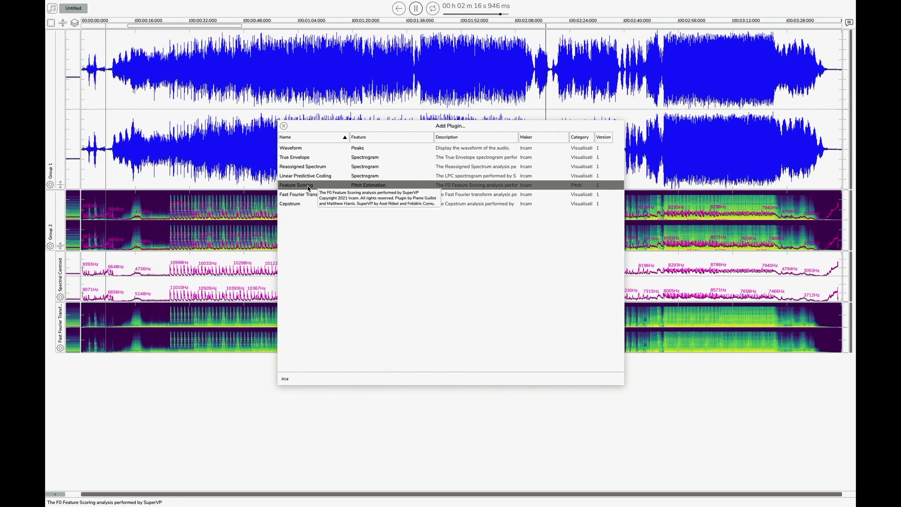
double_click(309, 187)
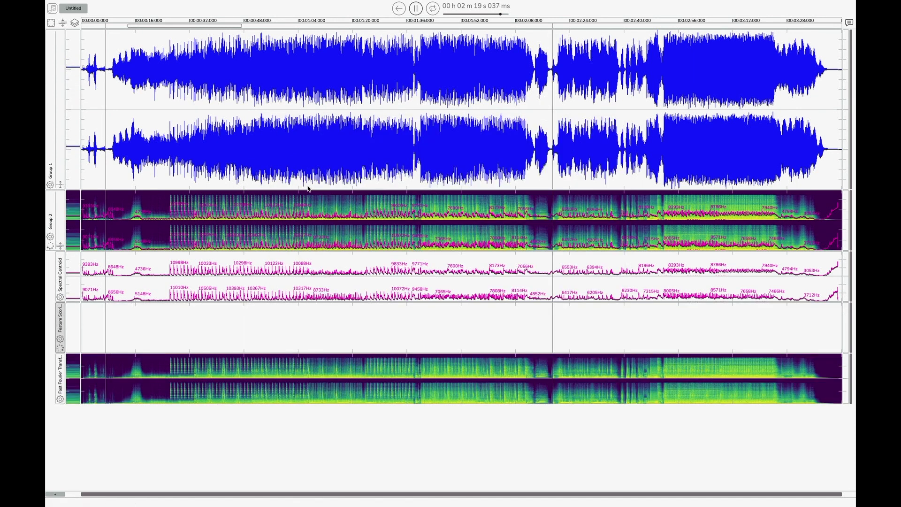
drag(63, 324, 59, 275)
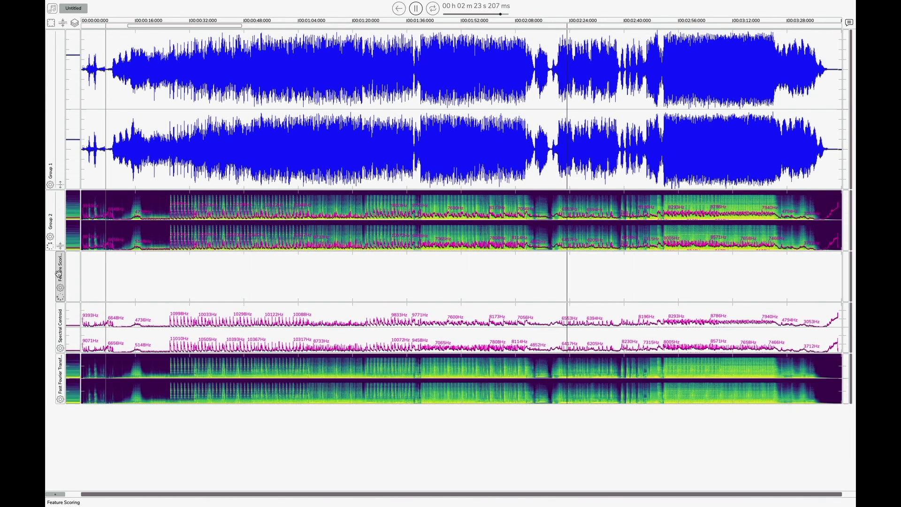
- Set the Feature Scoring track's foreground color to red
click(60, 292)
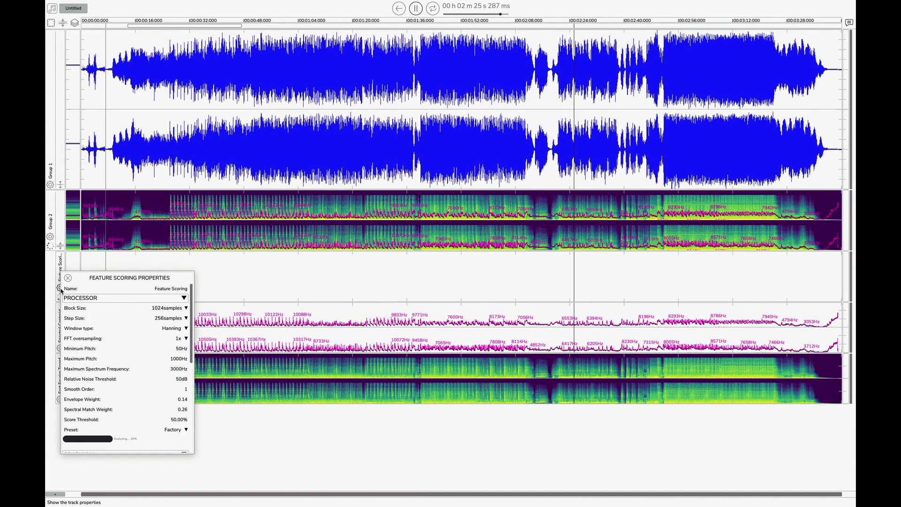
scroll(166, 420, down, 6)
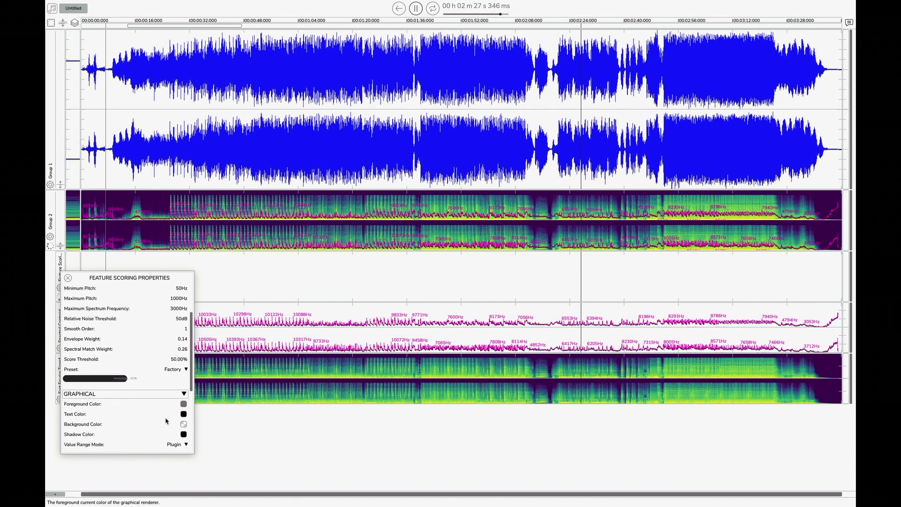
click(183, 329)
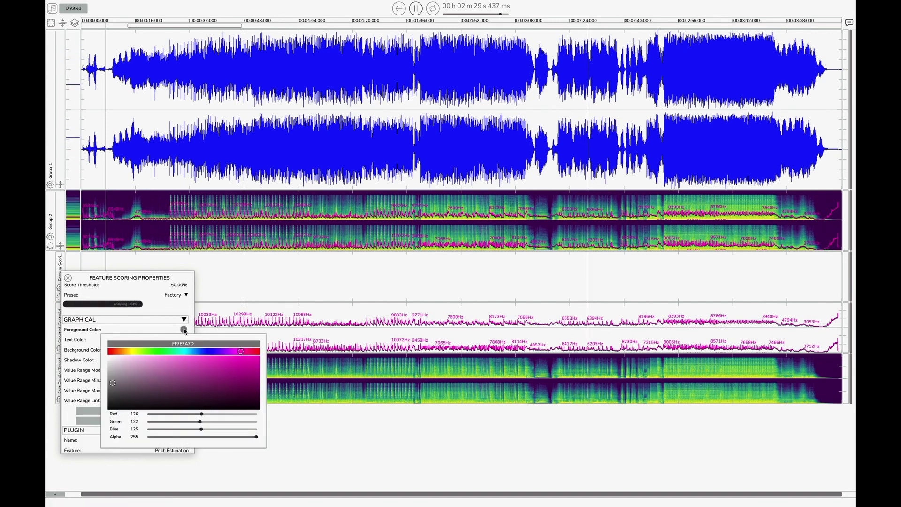
drag(240, 351, 270, 353)
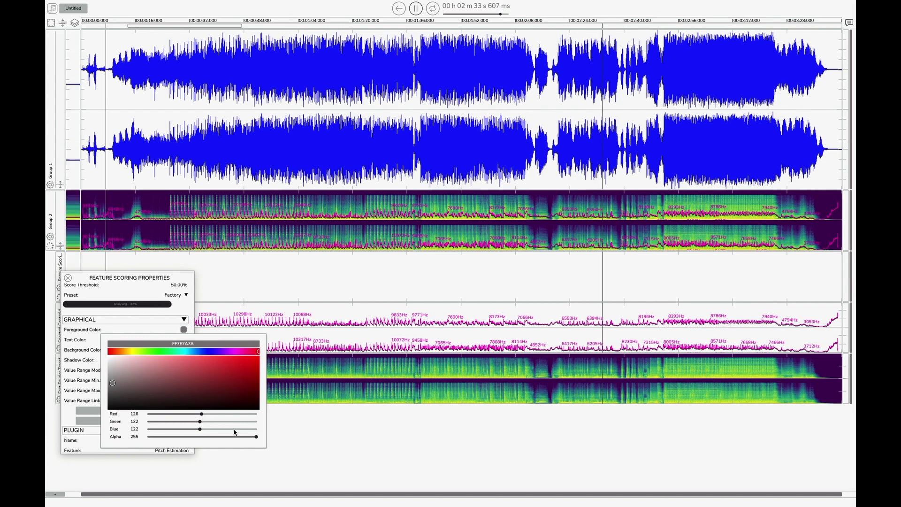
click(245, 362)
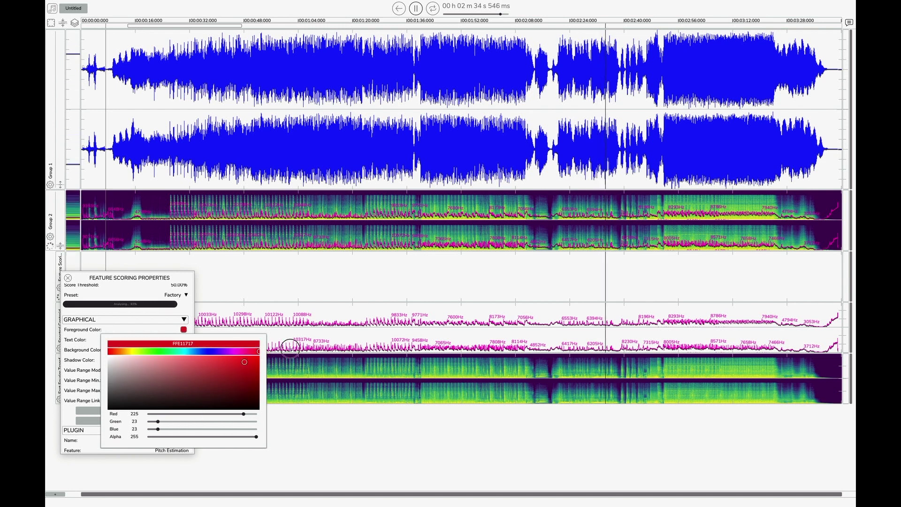
click(191, 315)
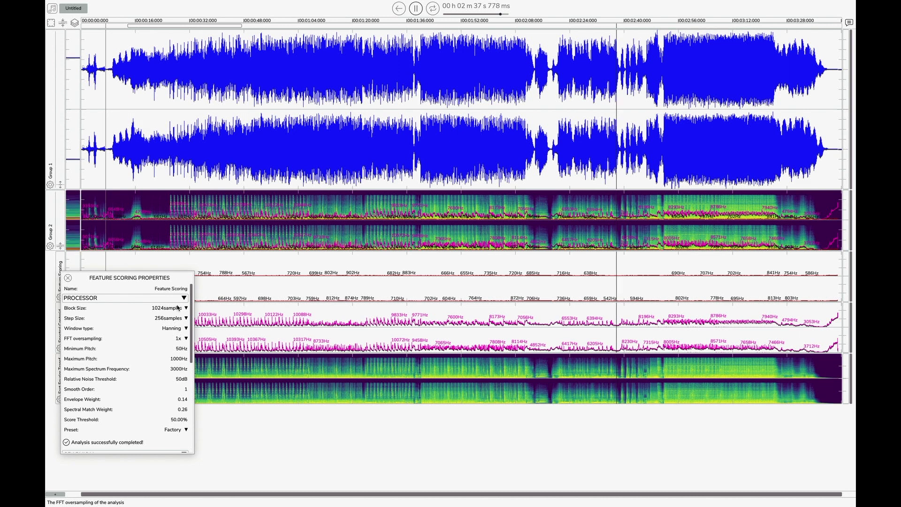
- Copy the Feature Scoring track's red foreground color to its text color and close its properties
click(184, 297)
drag(185, 319, 183, 327)
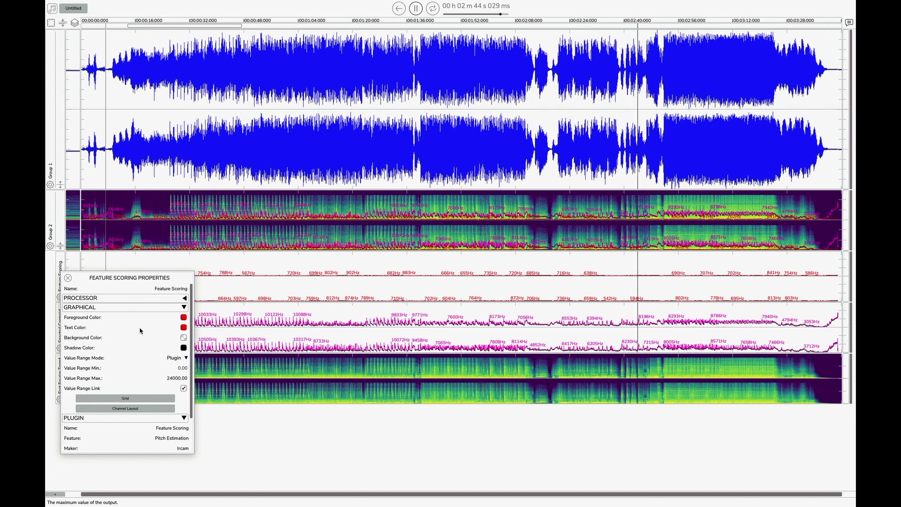
click(68, 279)
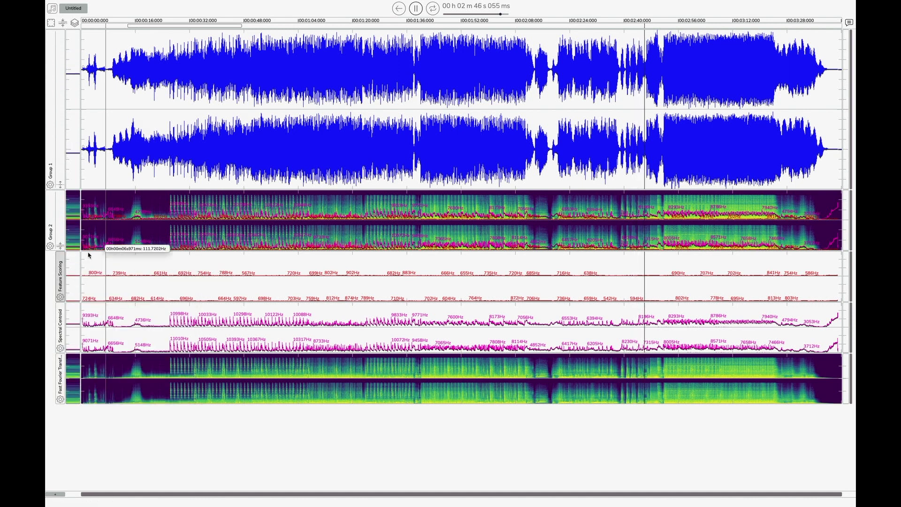
- Collapse the individual tracks and enlarge both group overlays to fill the window height
click(63, 23)
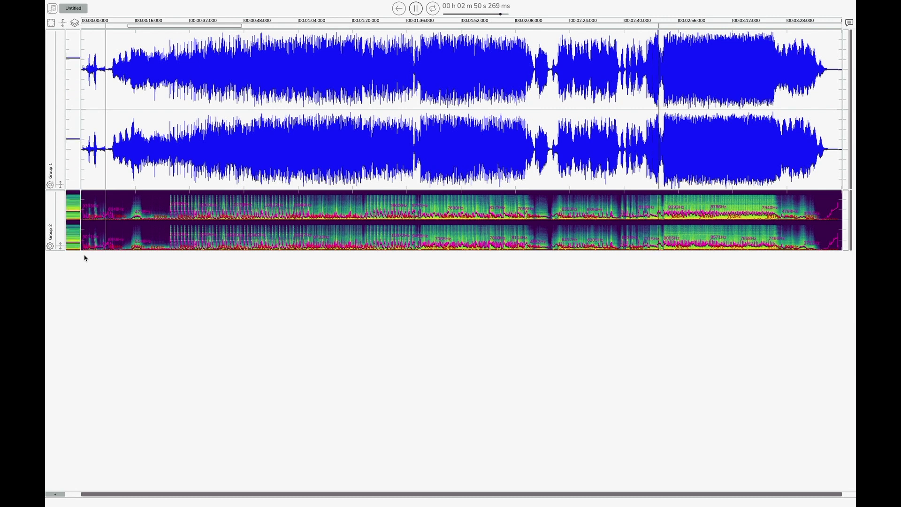
click(72, 23)
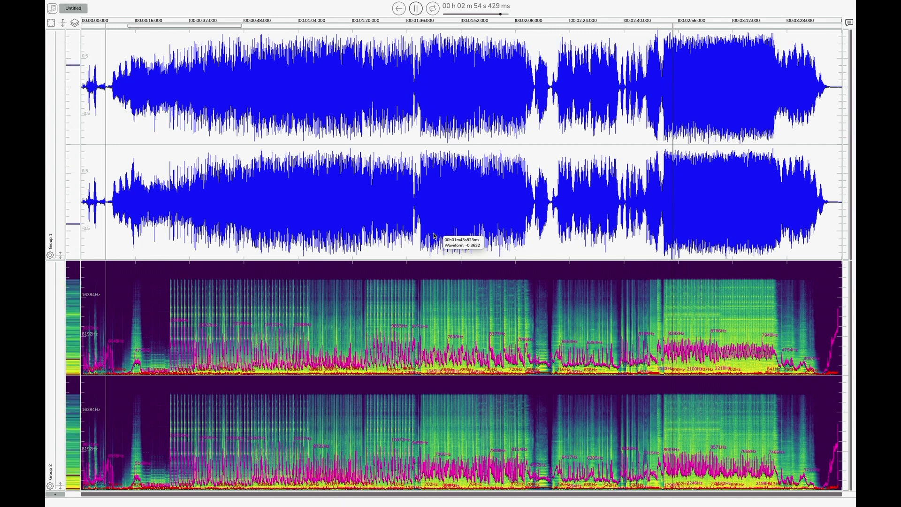
- Set up an export of the whole document as PNG, preserving the group overlay and item size
click(103, 4)
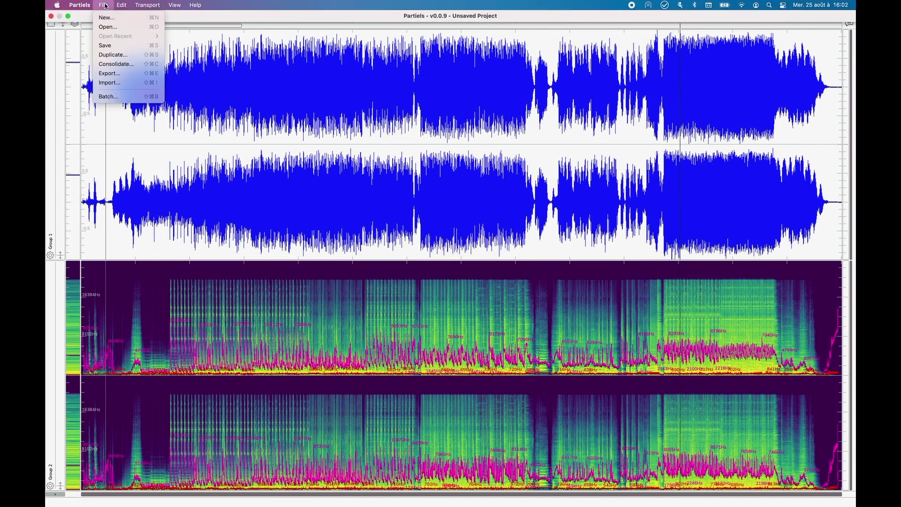
click(148, 74)
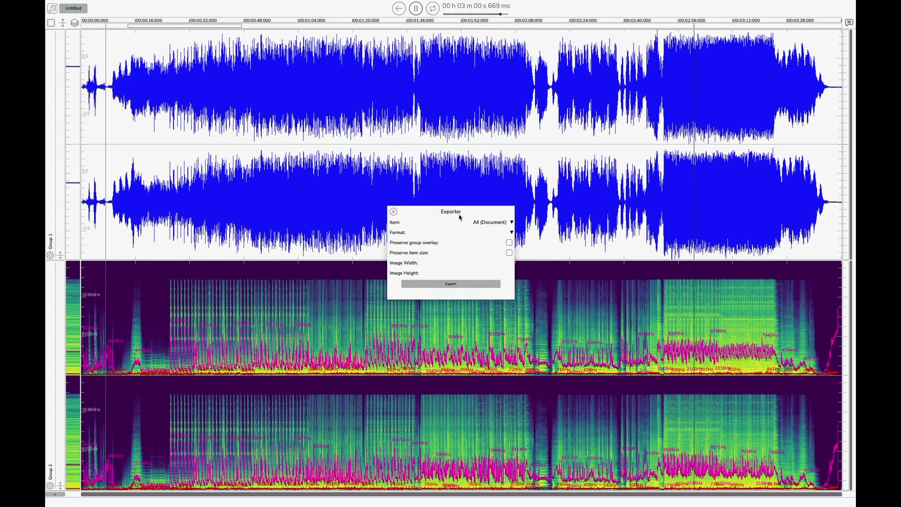
click(511, 233)
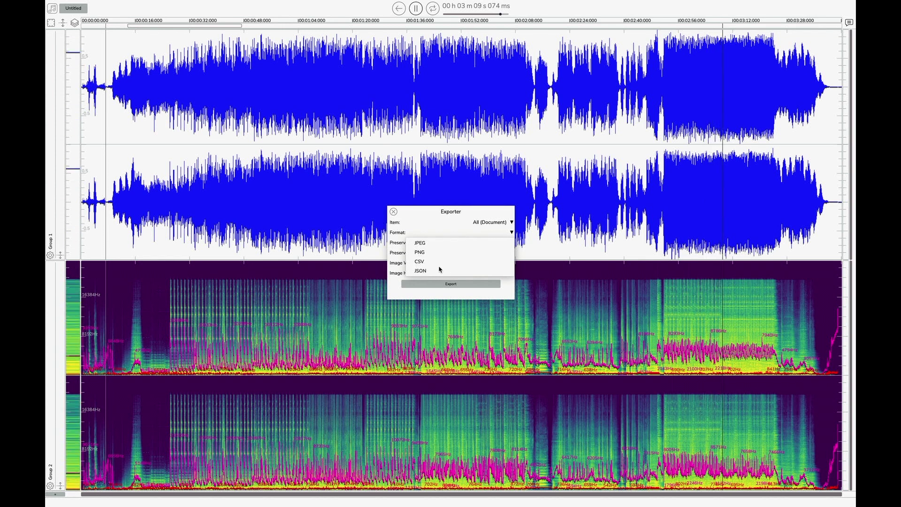
click(422, 252)
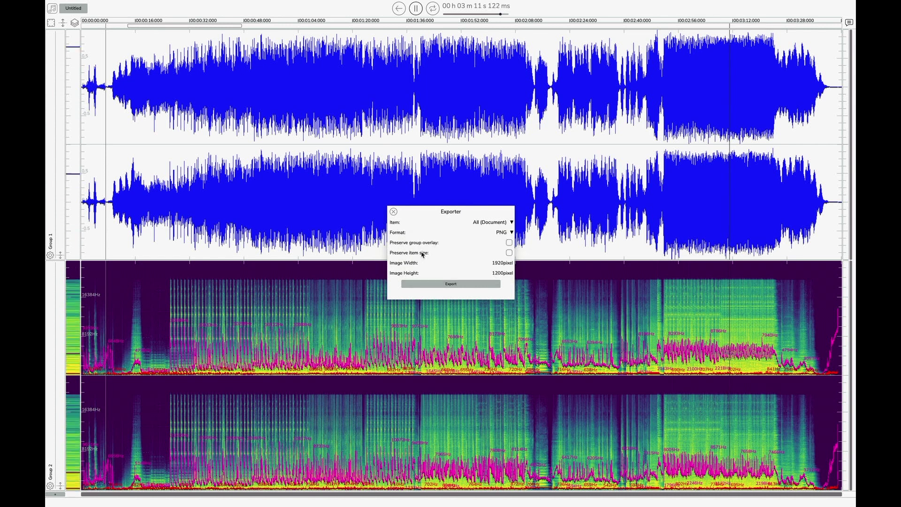
click(508, 243)
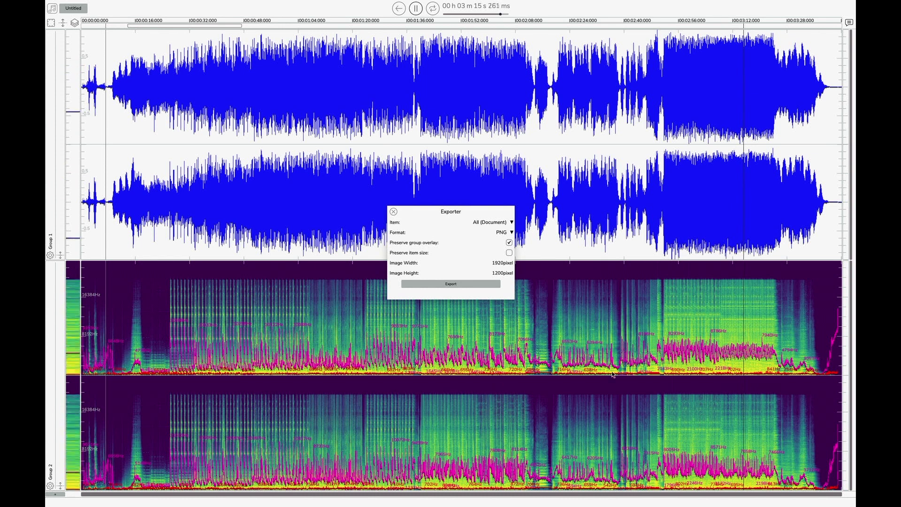
click(509, 253)
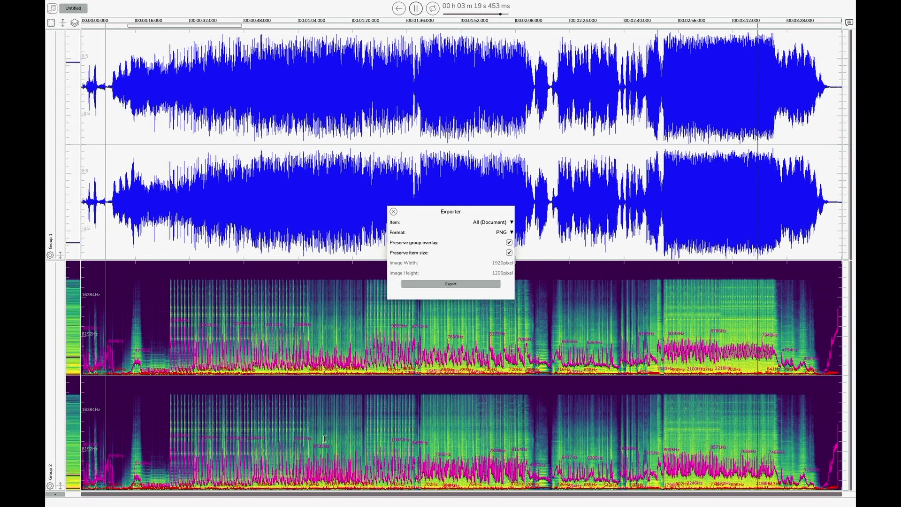
- Export the PNG images to the Desktop folder
click(465, 287)
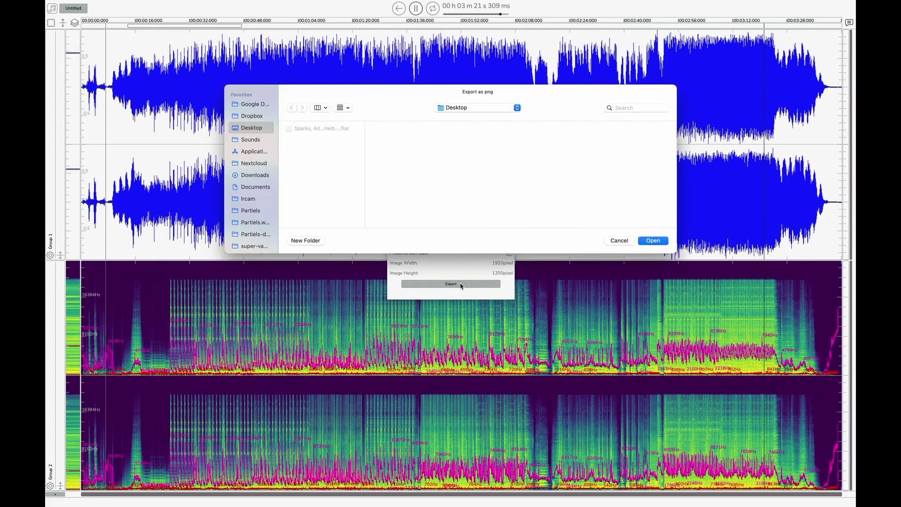
click(662, 240)
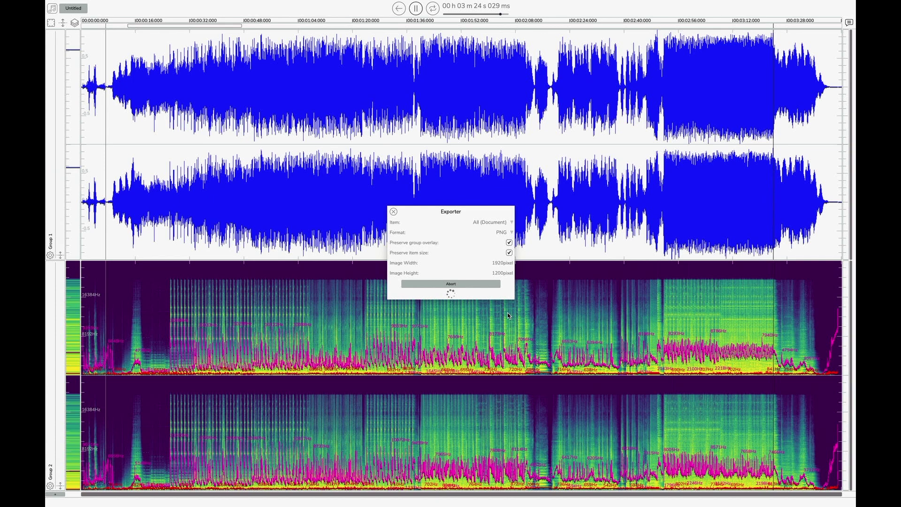
click(449, 276)
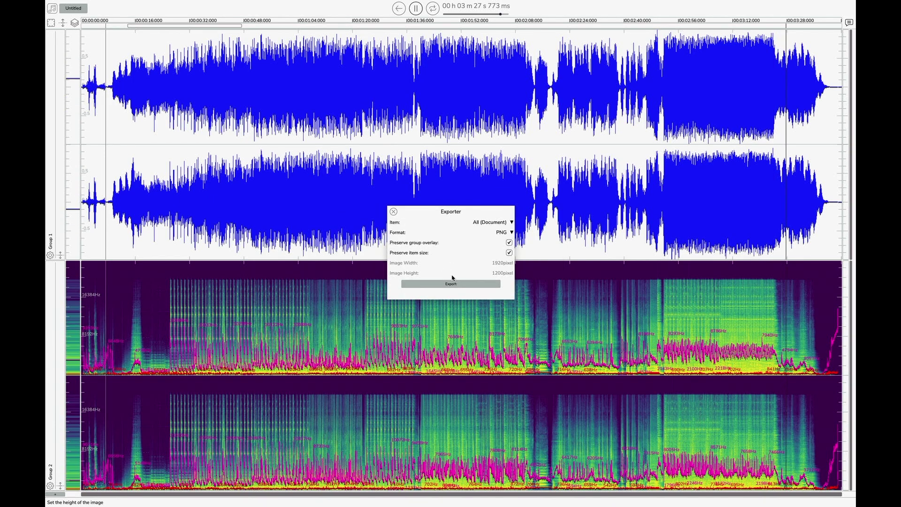
- Switch to the Finder desktop and preview the exported images Group 1.png and Group 2.png
key(ctrl+Left)
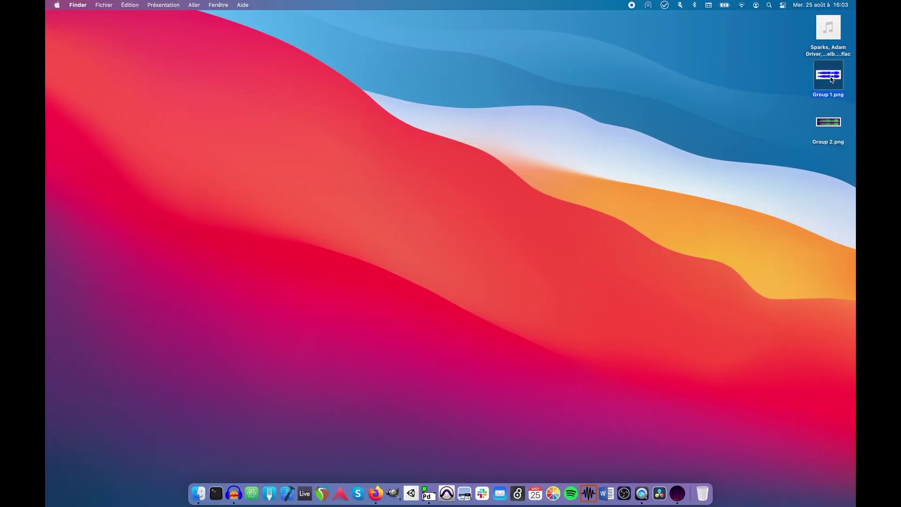
key(space)
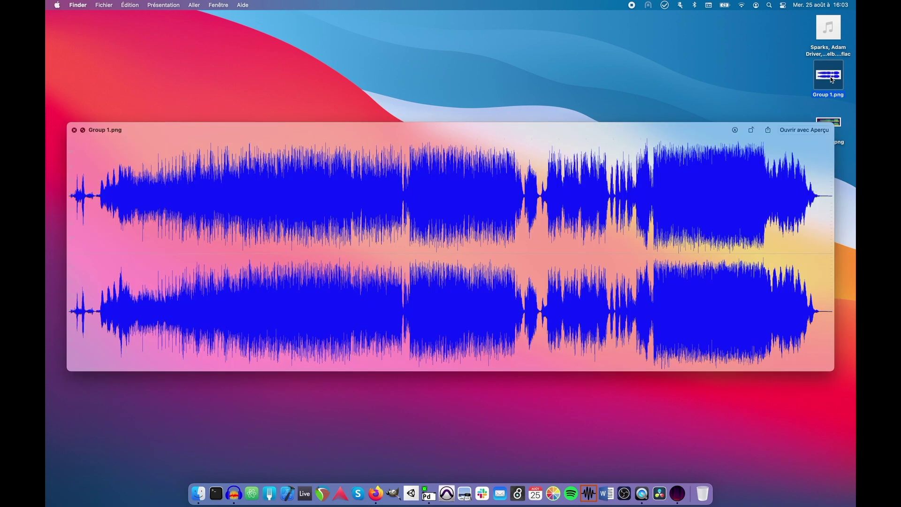
key(Down)
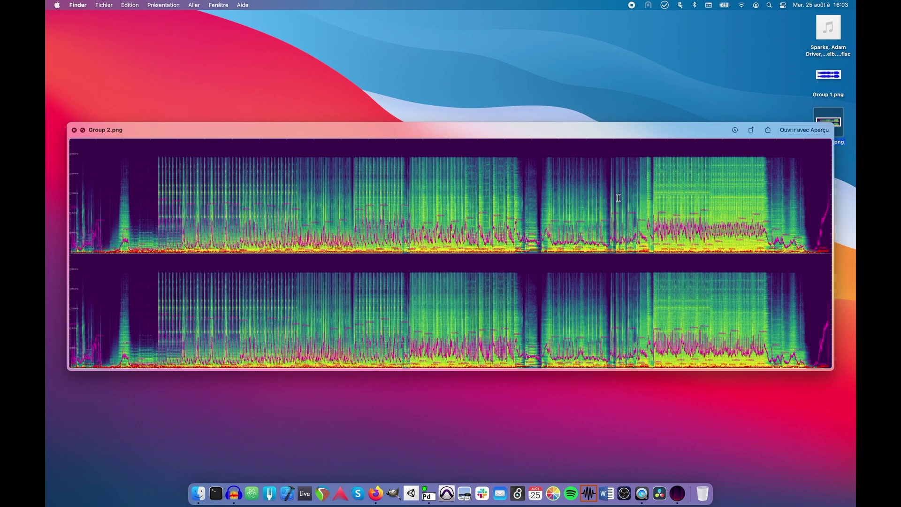
key(space)
- Return to Partiels and export the whole document in JSON format to the Desktop, ignoring grid tracks
key(ctrl+Right)
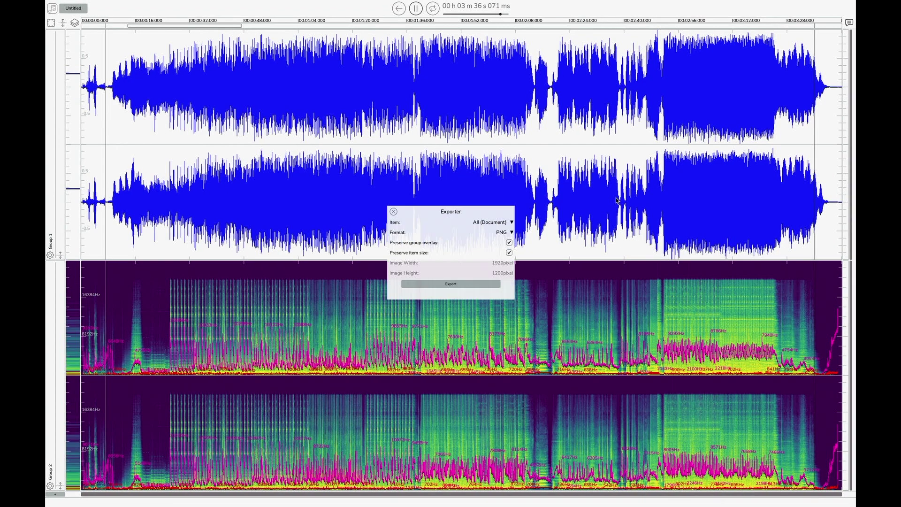
click(505, 233)
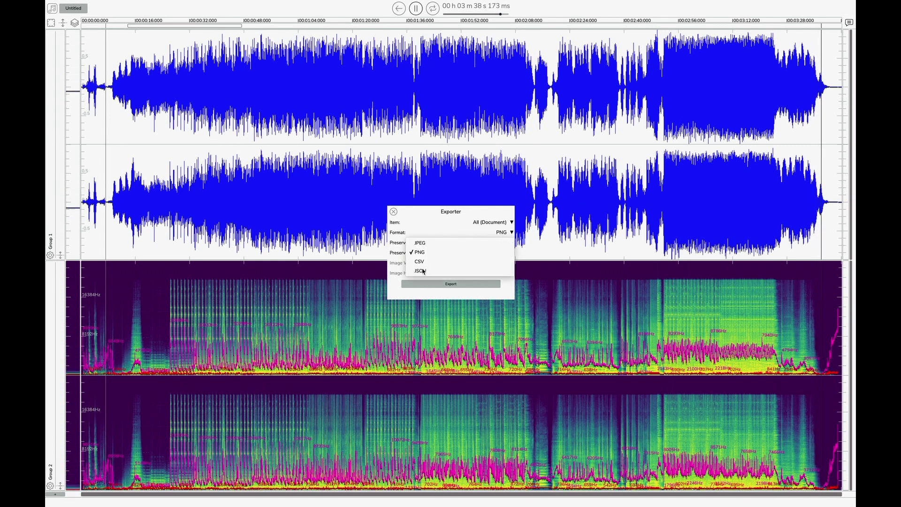
click(432, 270)
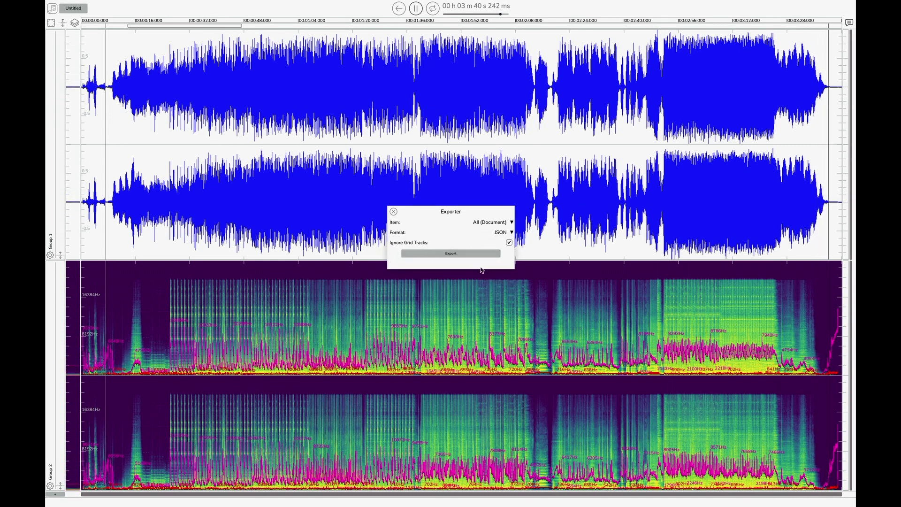
click(461, 253)
click(651, 240)
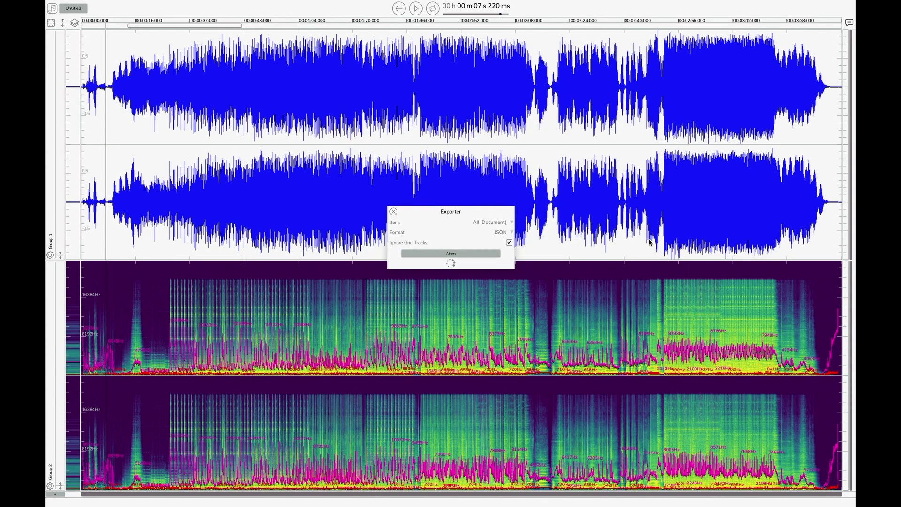
click(450, 262)
- Switch to the Finder desktop and browse the exported JSON files, previewing the Group 2 Feature Scoring and Spectral Centroid files
key(ctrl+Left)
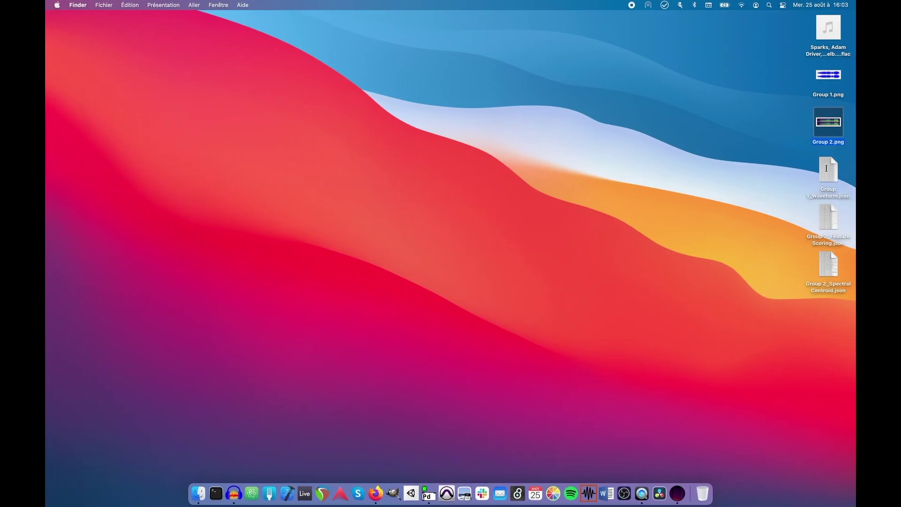
click(827, 169)
key(Down)
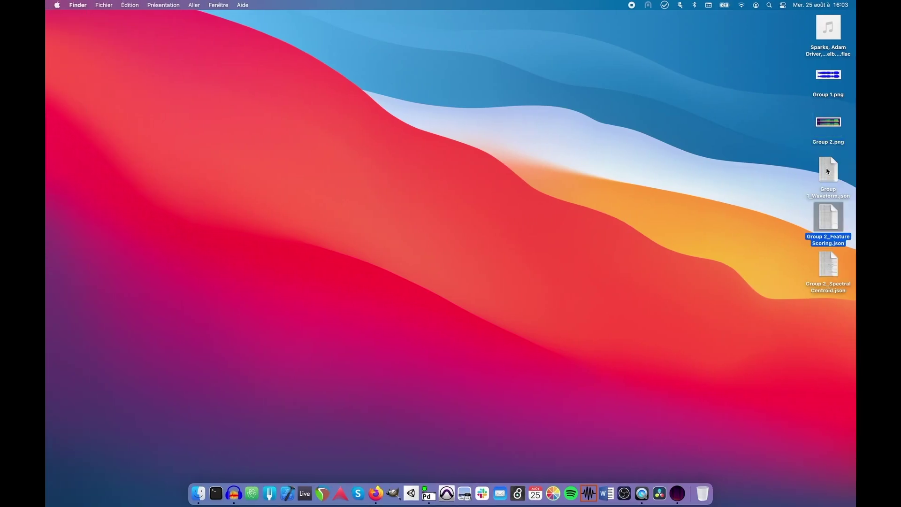
key(space)
key(Down)
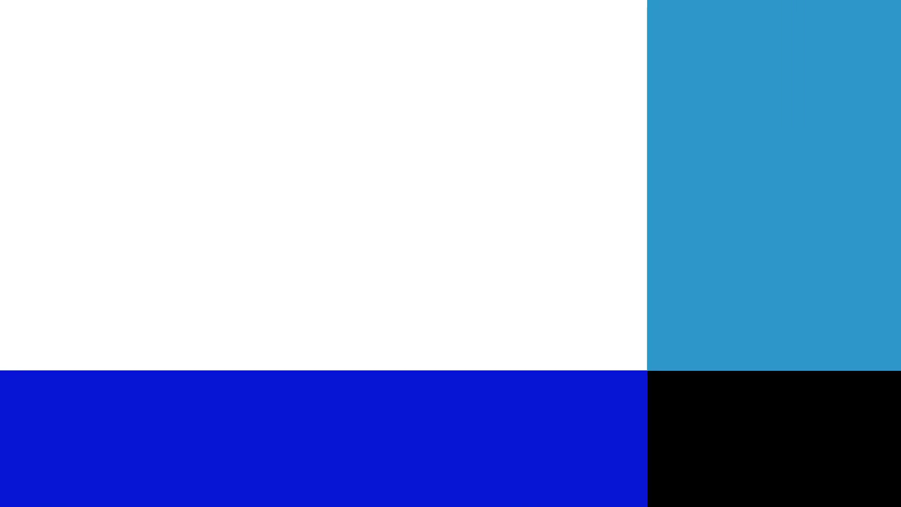